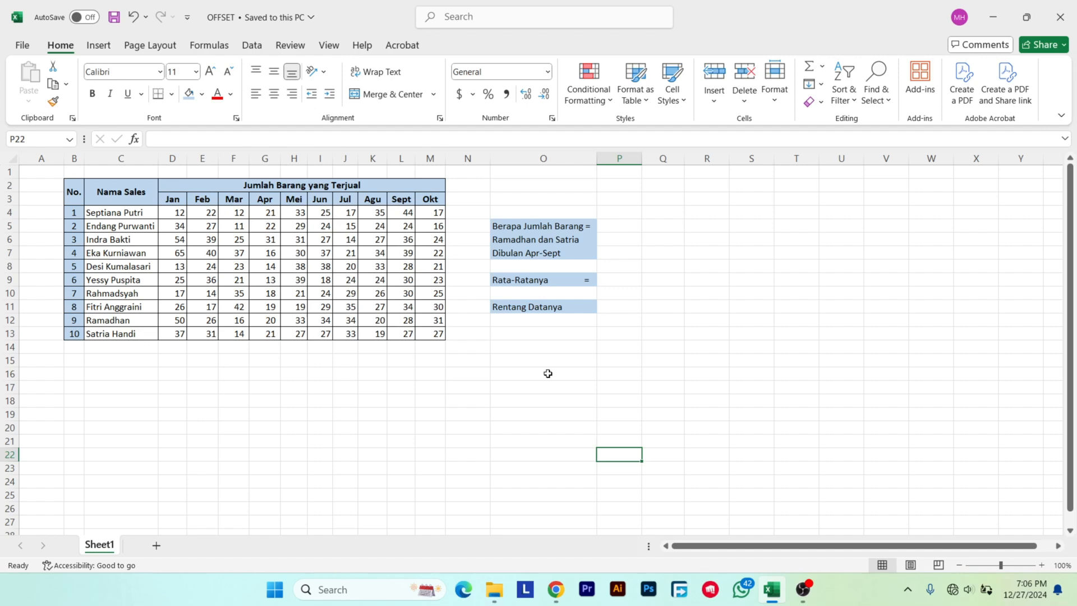
left_click(300, 270)
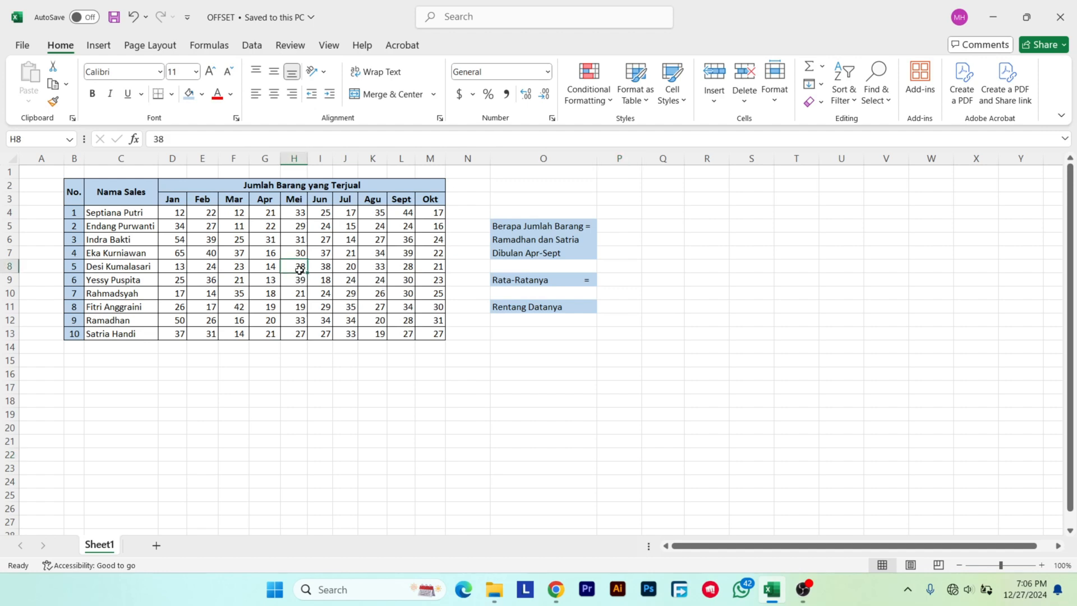
left_click_drag(300, 270, 346, 295)
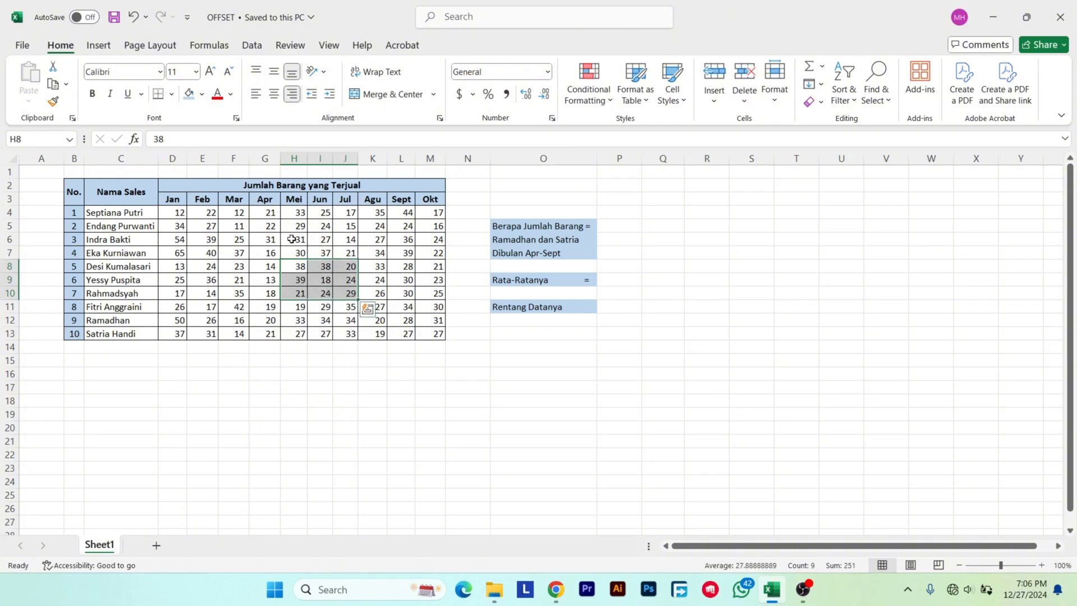
left_click_drag(291, 239, 349, 240)
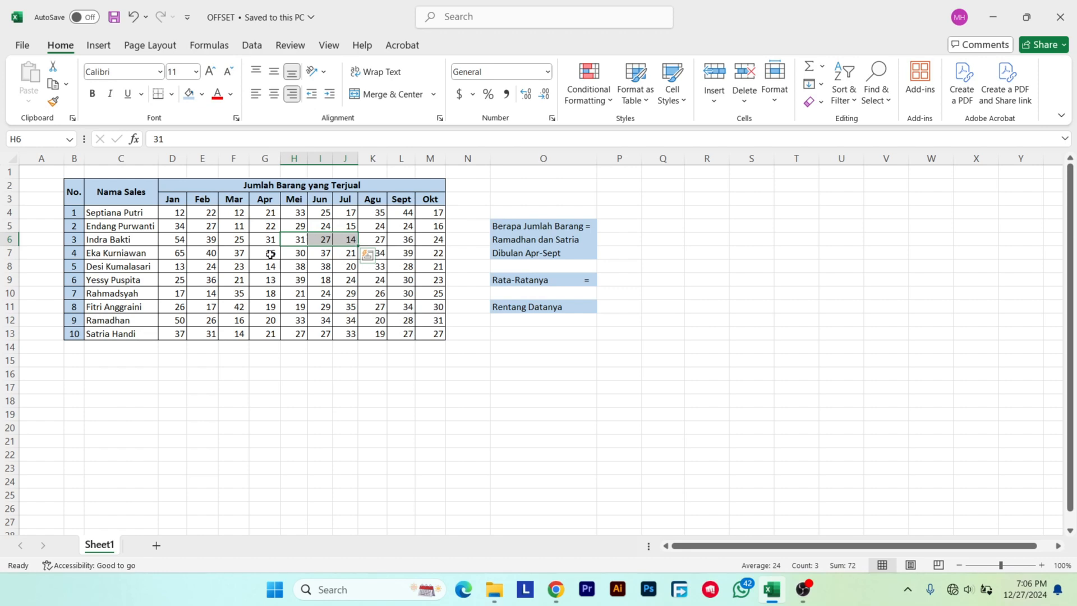
left_click_drag(271, 254, 266, 319)
left_click(302, 383)
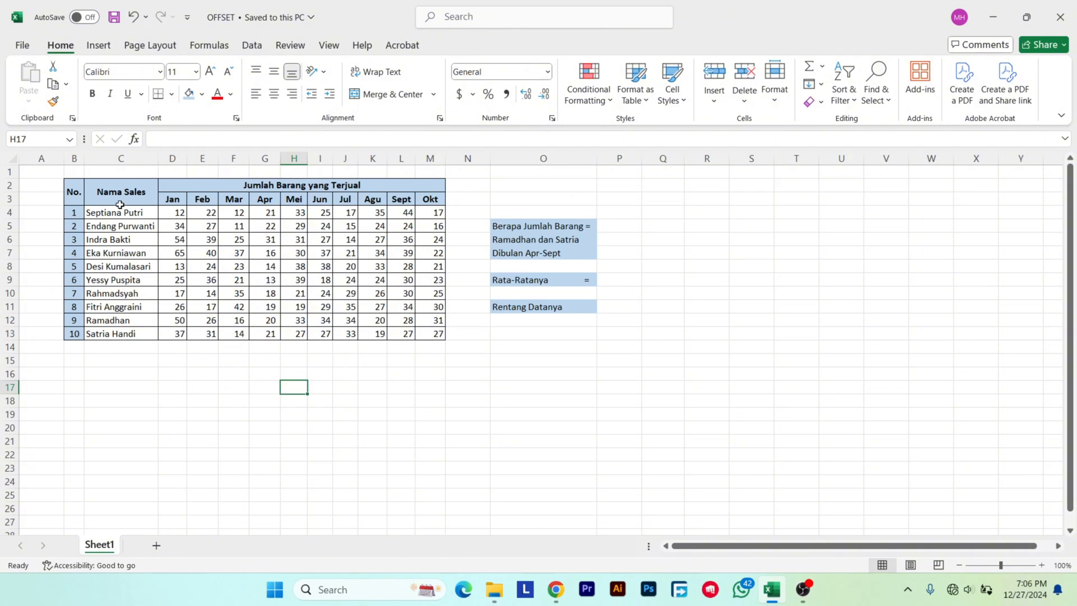
left_click_drag(120, 195, 398, 335)
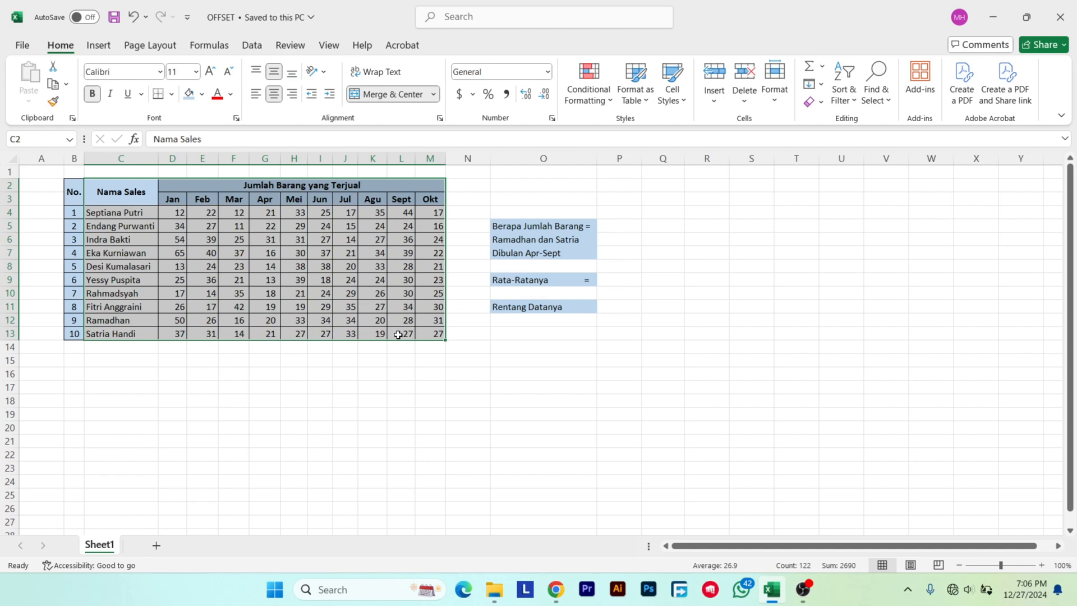
left_click(534, 370)
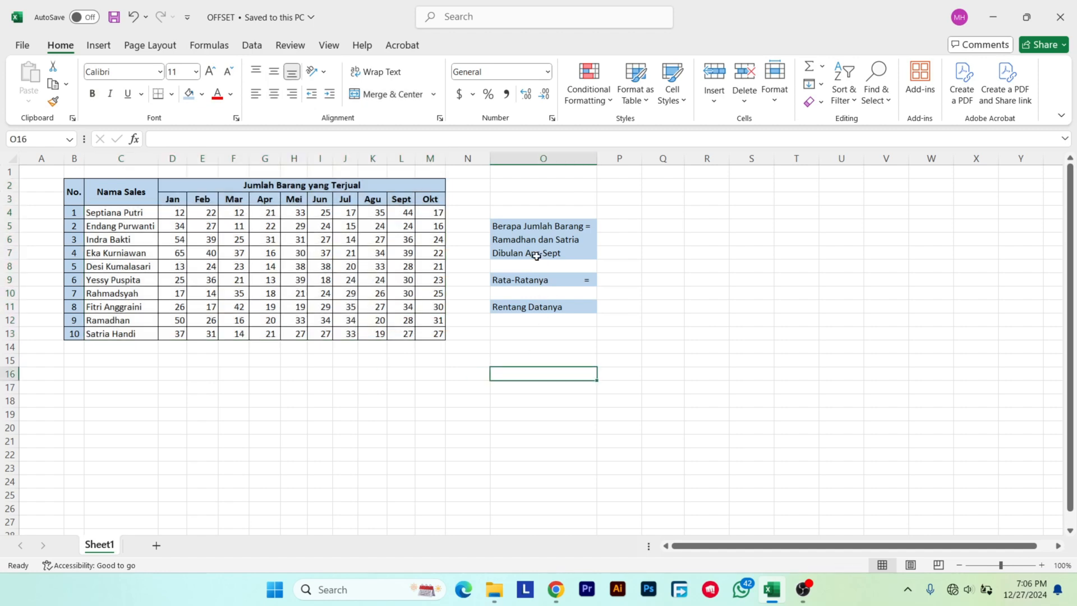
Examine the question labels in O5:O7 and the matching April to September sales cells G12:L13 for the last two salespeople.
left_click(570, 226)
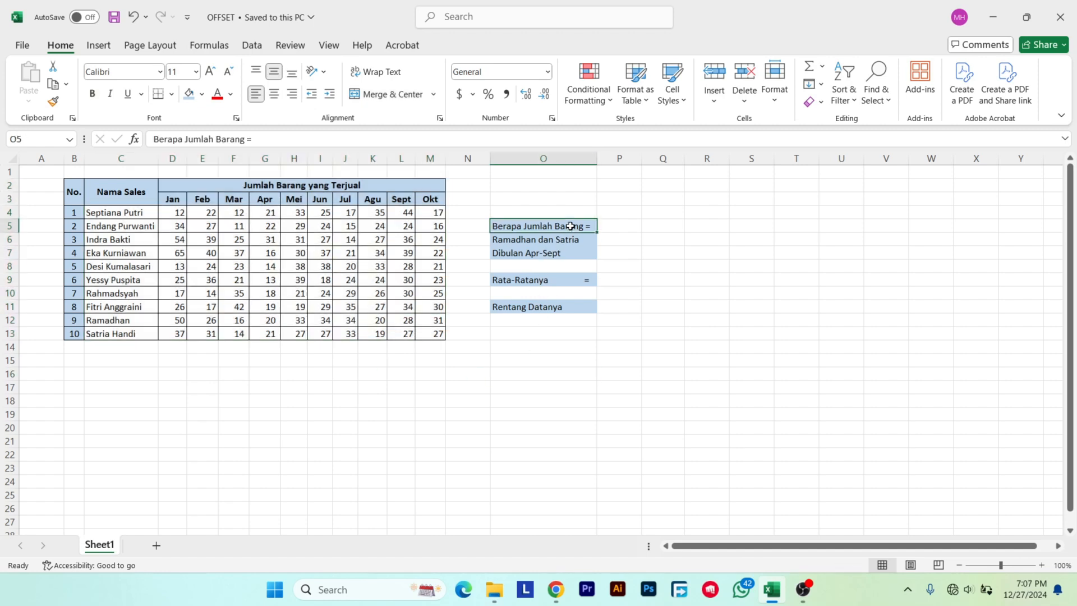
left_click(587, 241)
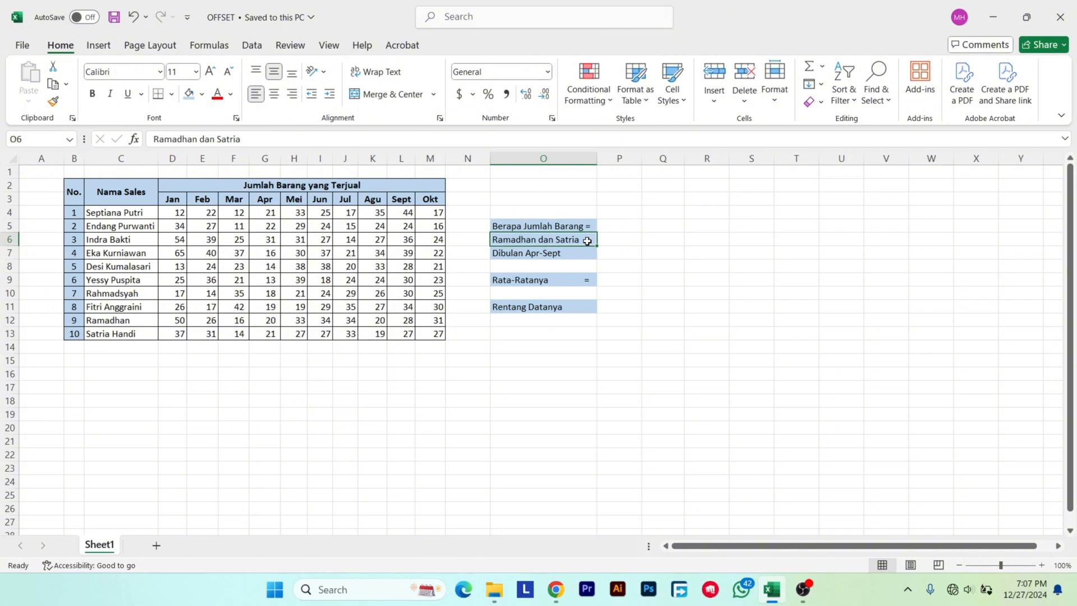
left_click(578, 253)
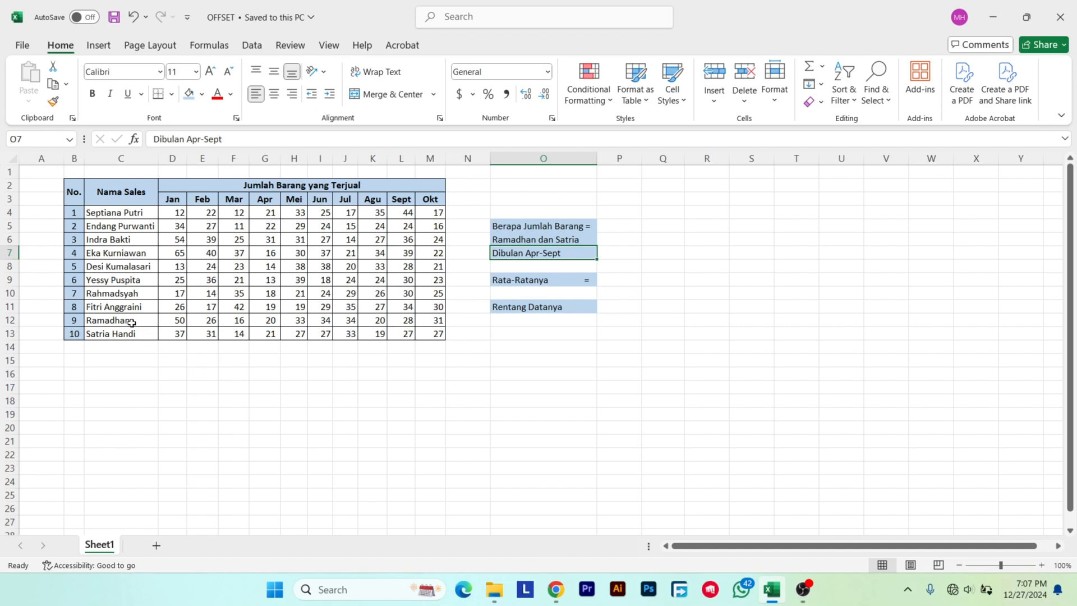
left_click_drag(132, 323, 131, 331)
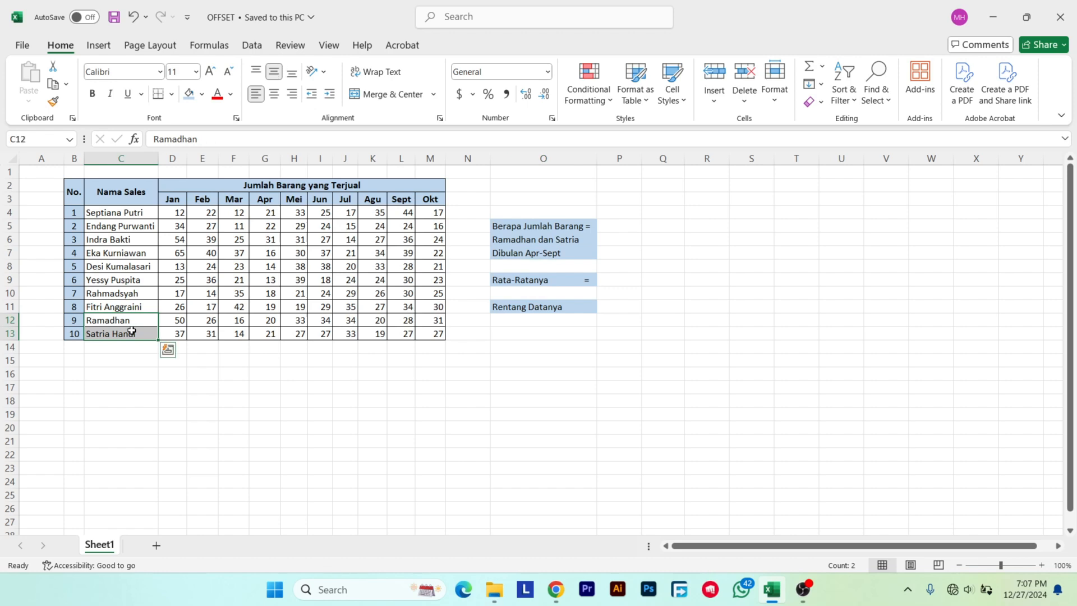
left_click(235, 362)
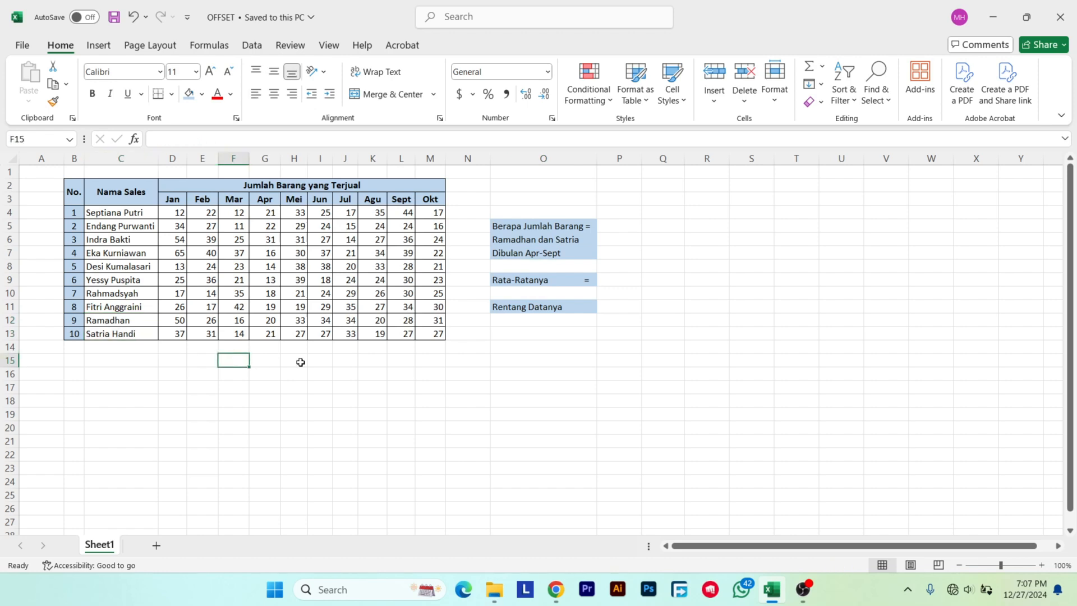
left_click(388, 386)
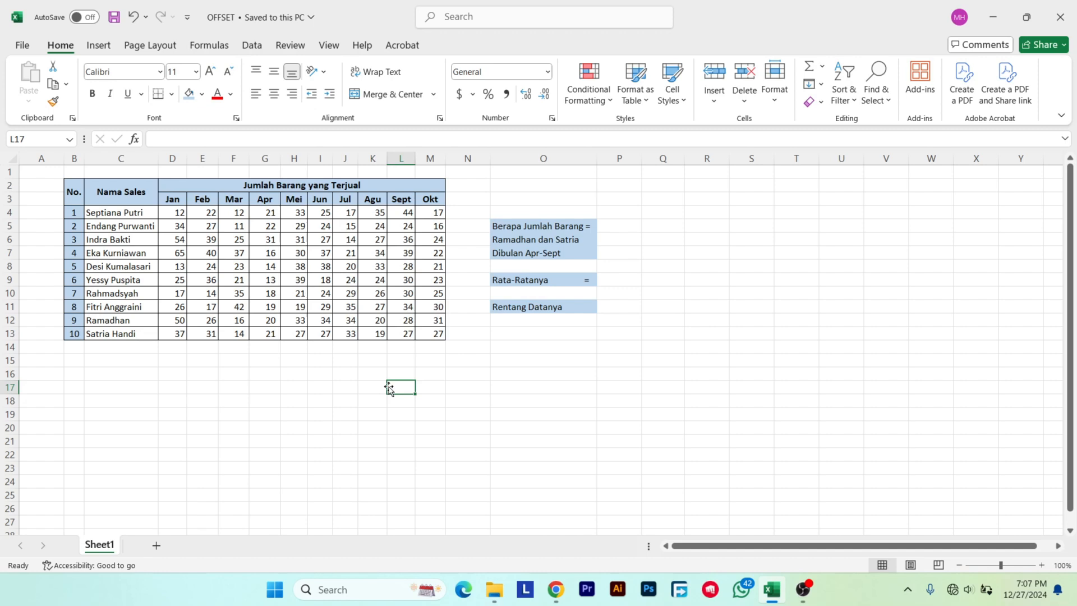
left_click(548, 226)
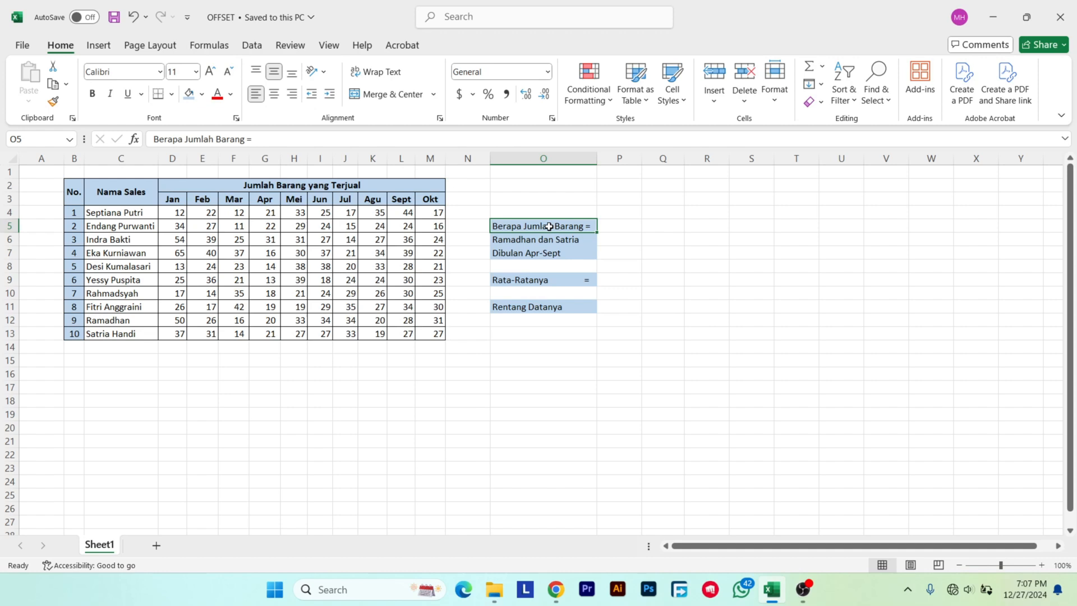
left_click(555, 335)
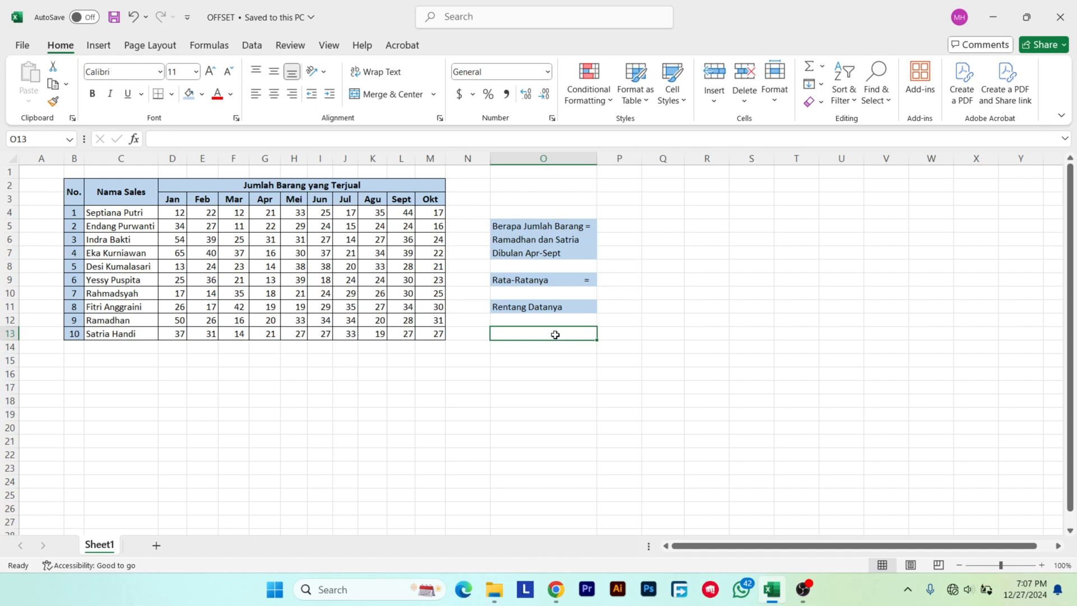
left_click(556, 372)
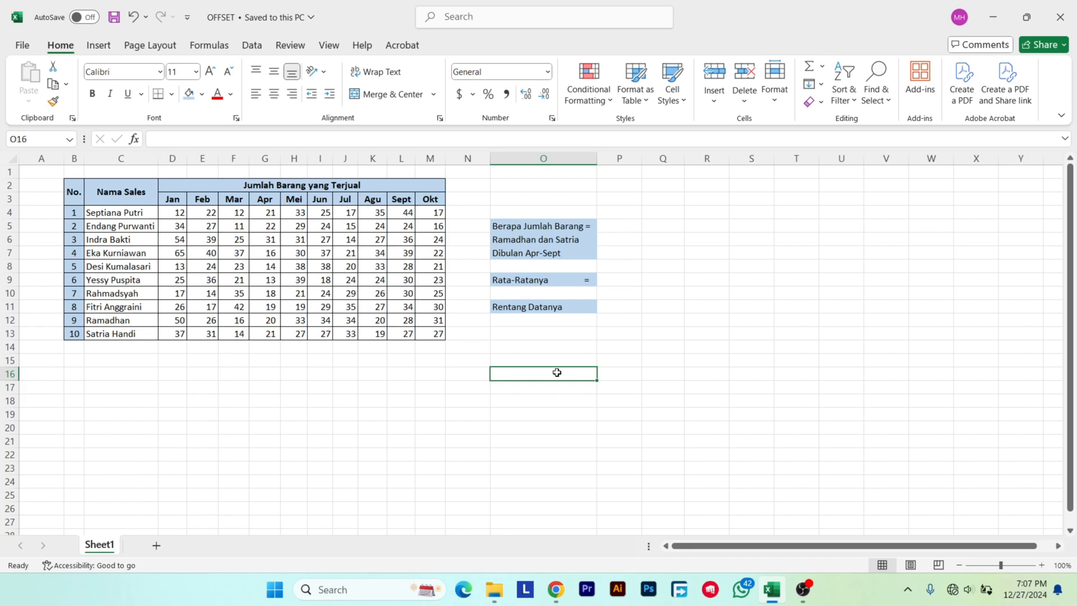
left_click(537, 215)
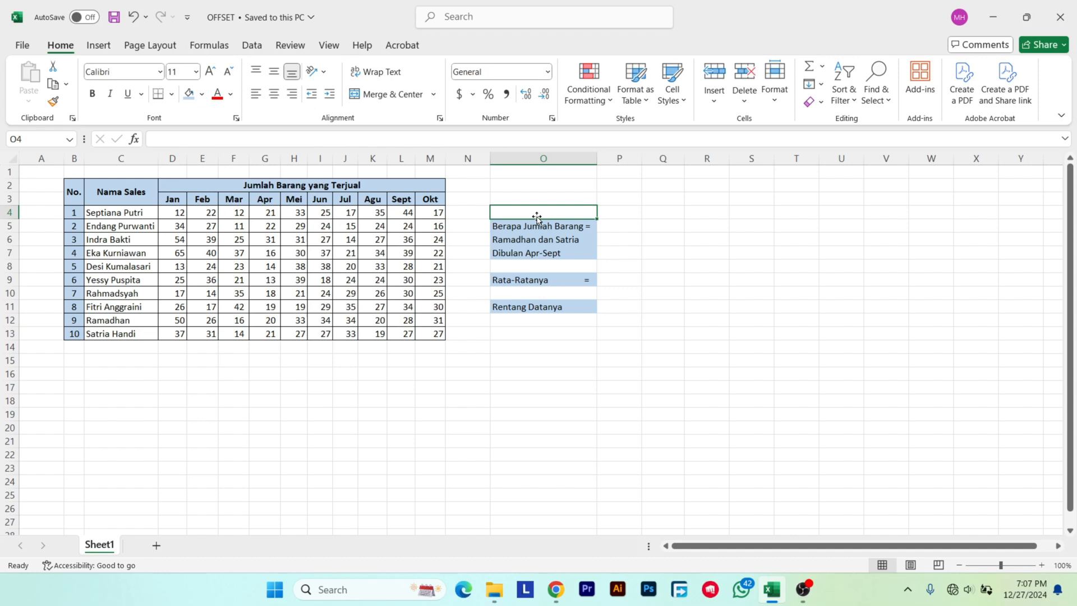
left_click(538, 225)
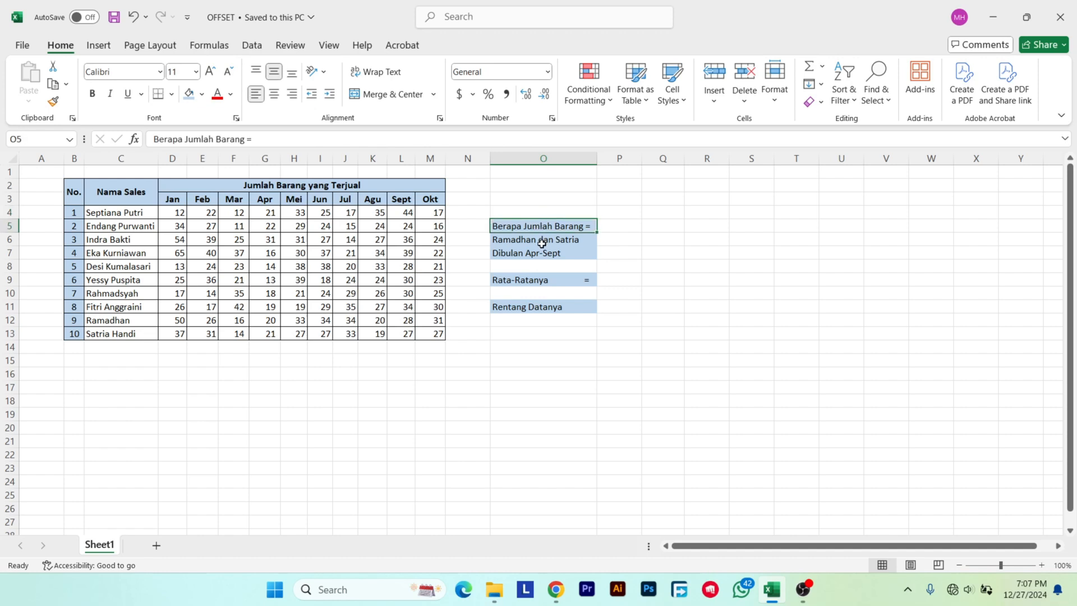
left_click(542, 243)
left_click(542, 250)
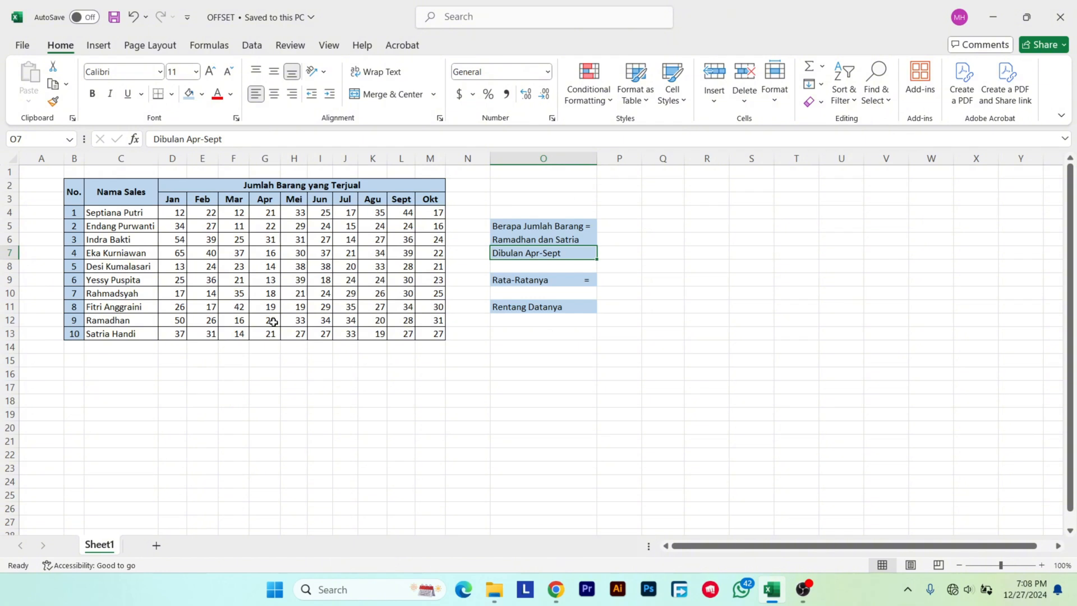
left_click_drag(273, 322, 403, 327)
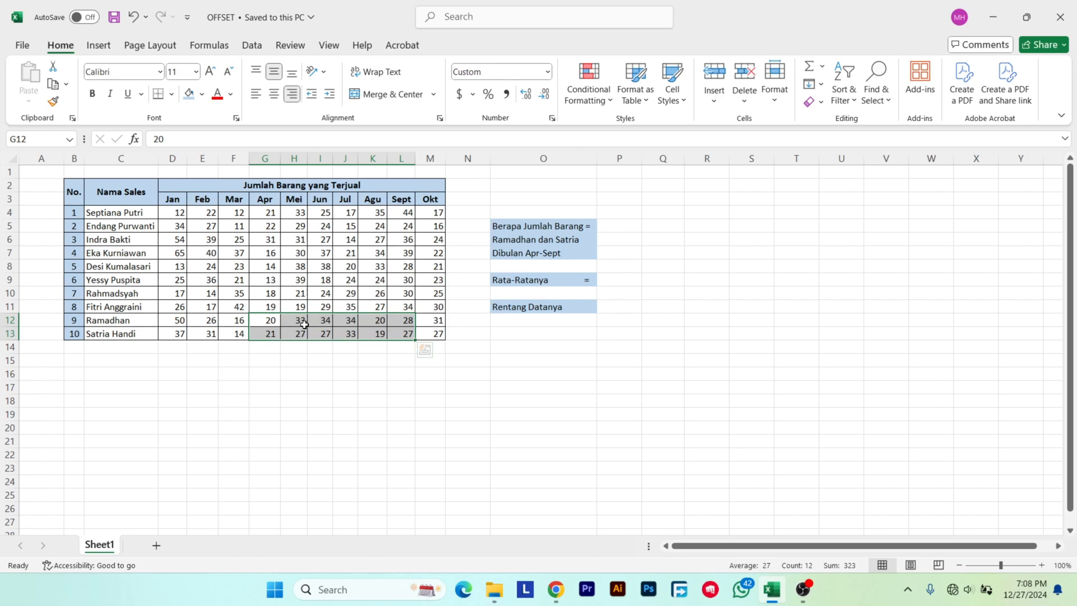
Start an OFFSET formula in P11, beside Rentang Datanya, with C4 as the reference argument.
left_click(608, 309)
type("=")
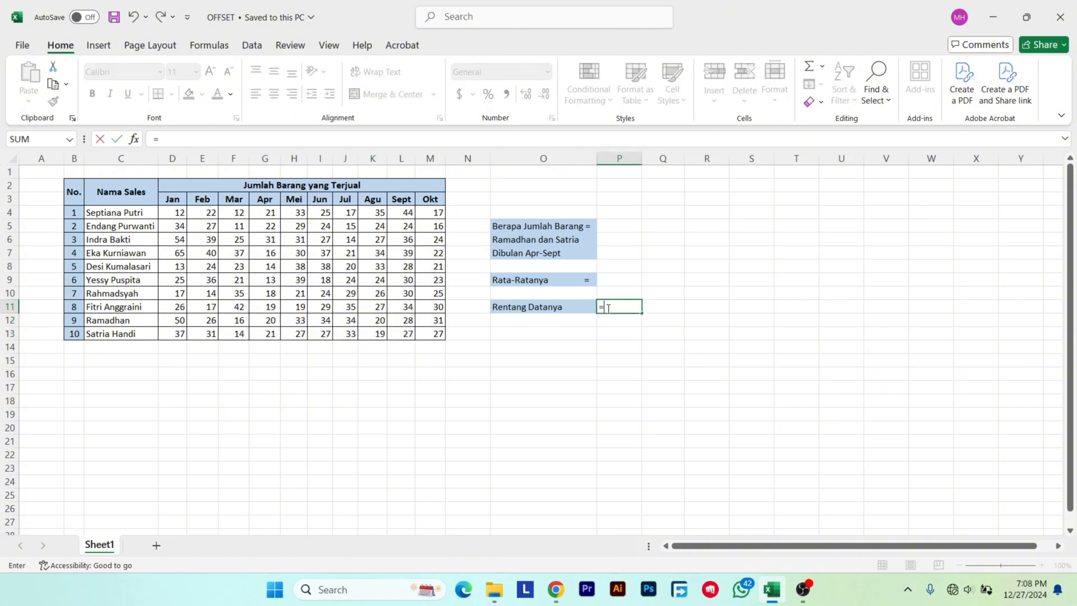
type("OFFSET")
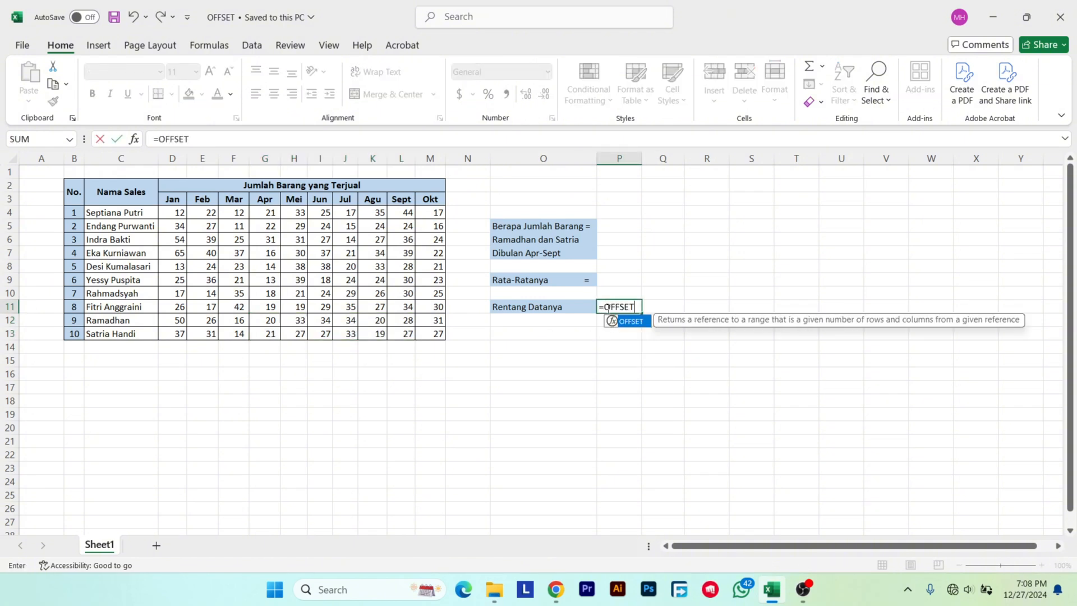
type("(")
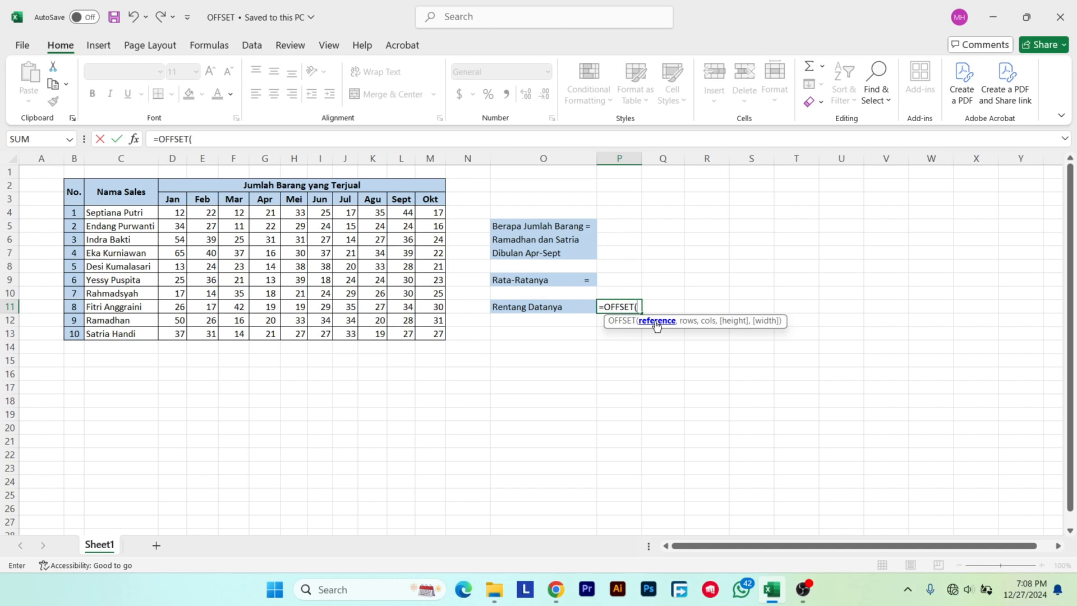
left_click(146, 213)
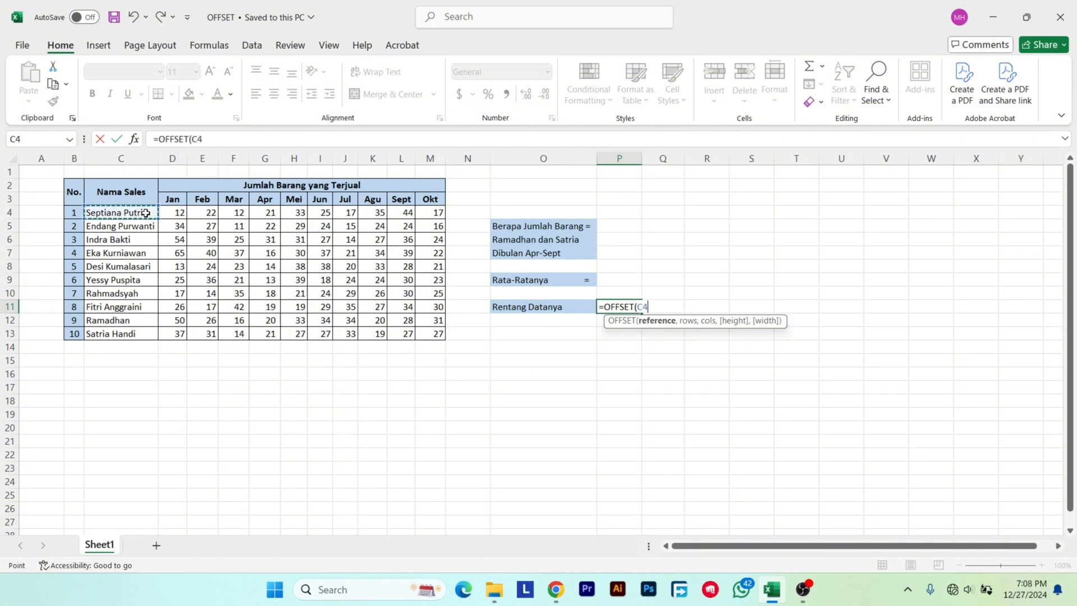
type(",")
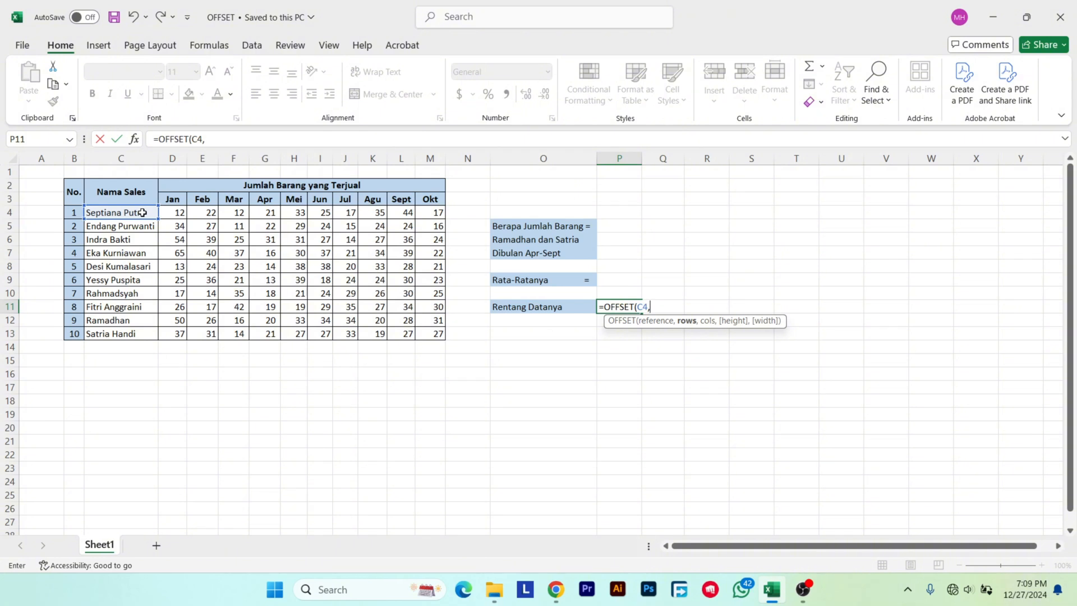
Count the rows from C4 down to C12 and enter 8 as the OFFSET rows argument in P11.
left_click(150, 252)
left_click(150, 265)
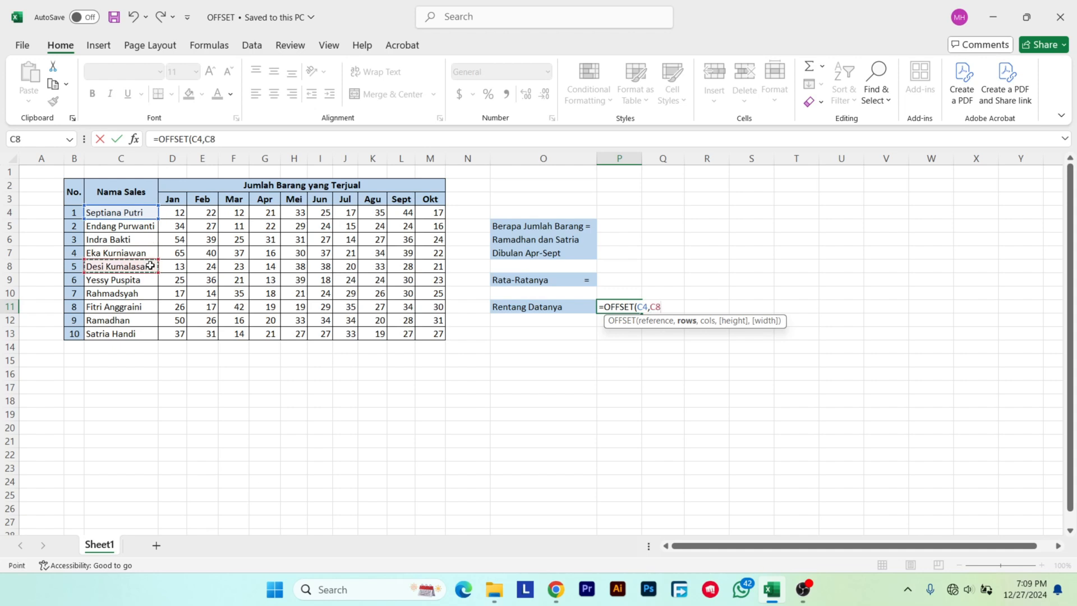
left_click(150, 278)
left_click(150, 293)
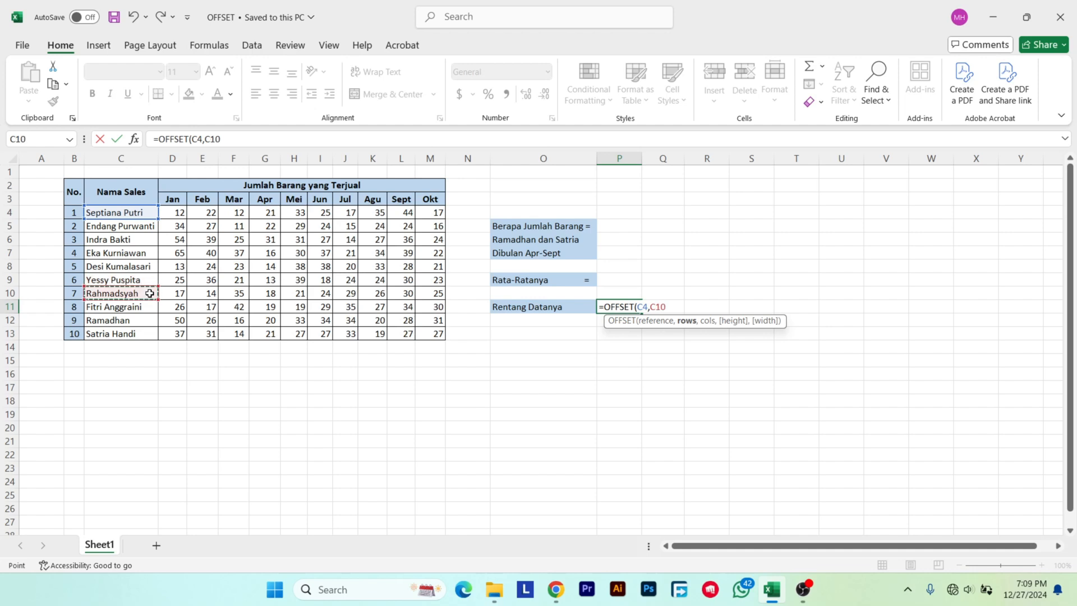
left_click(150, 307)
left_click(148, 320)
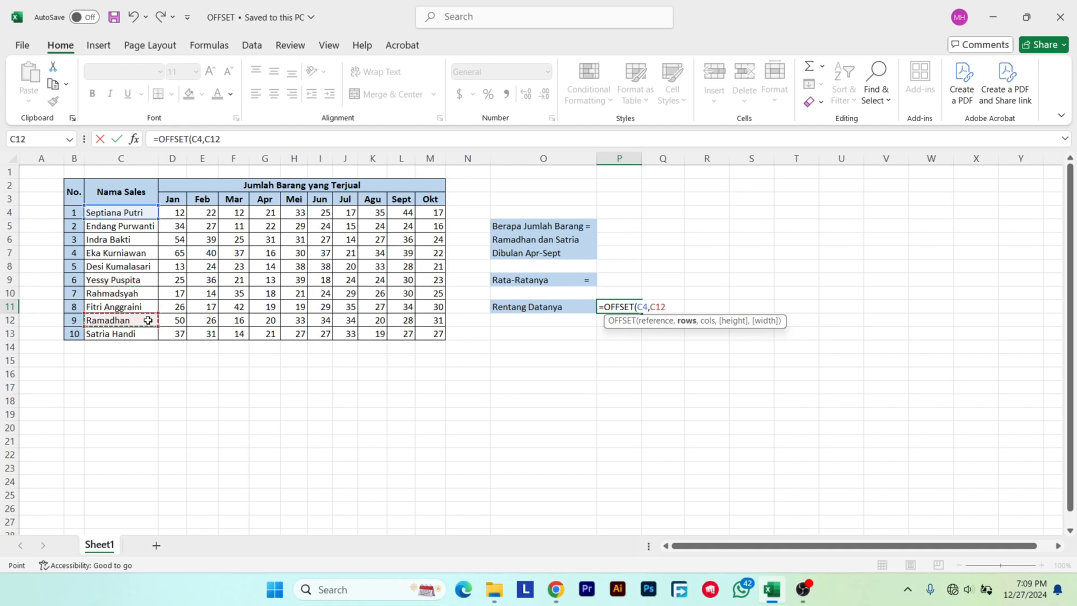
key("BackSpace")
key("BackSpace")
key("BackSpace")
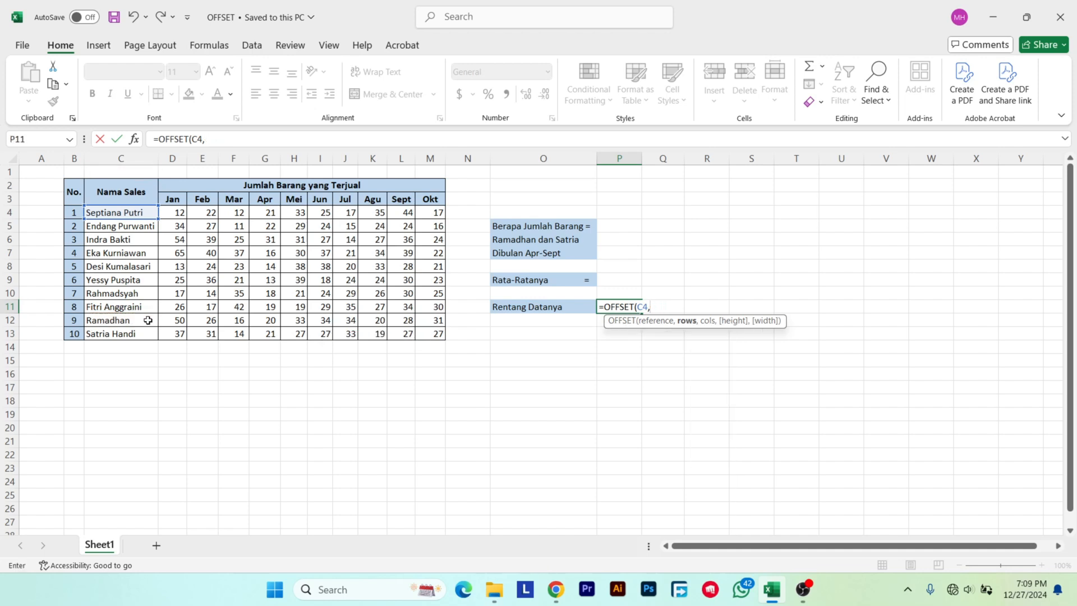
type("8,")
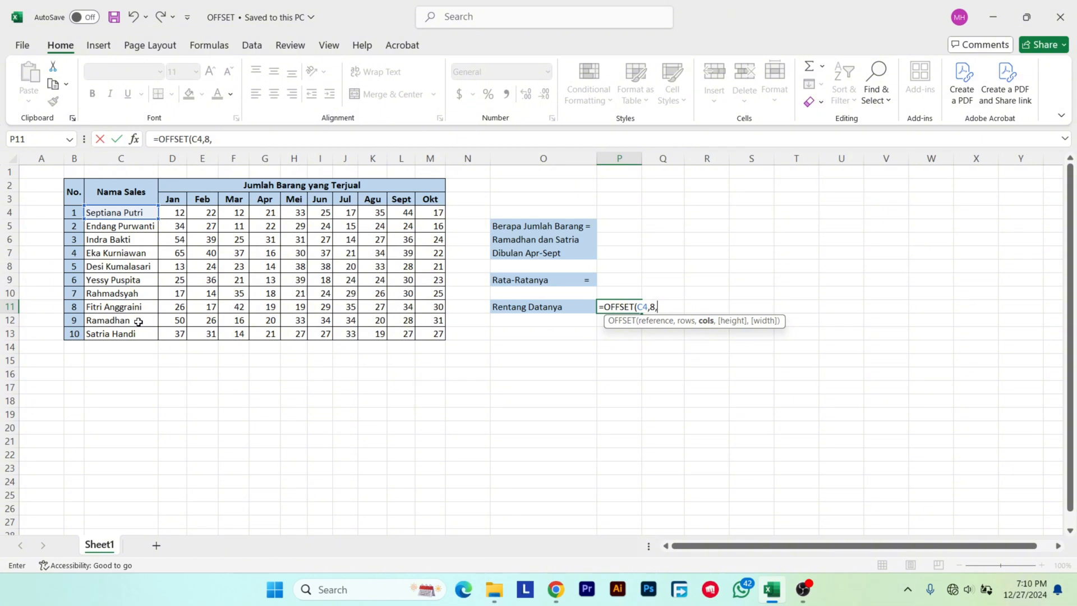
Count the columns from the name column to the April cell G12 and enter 4 as the OFFSET cols argument.
left_click(170, 323)
left_click(202, 322)
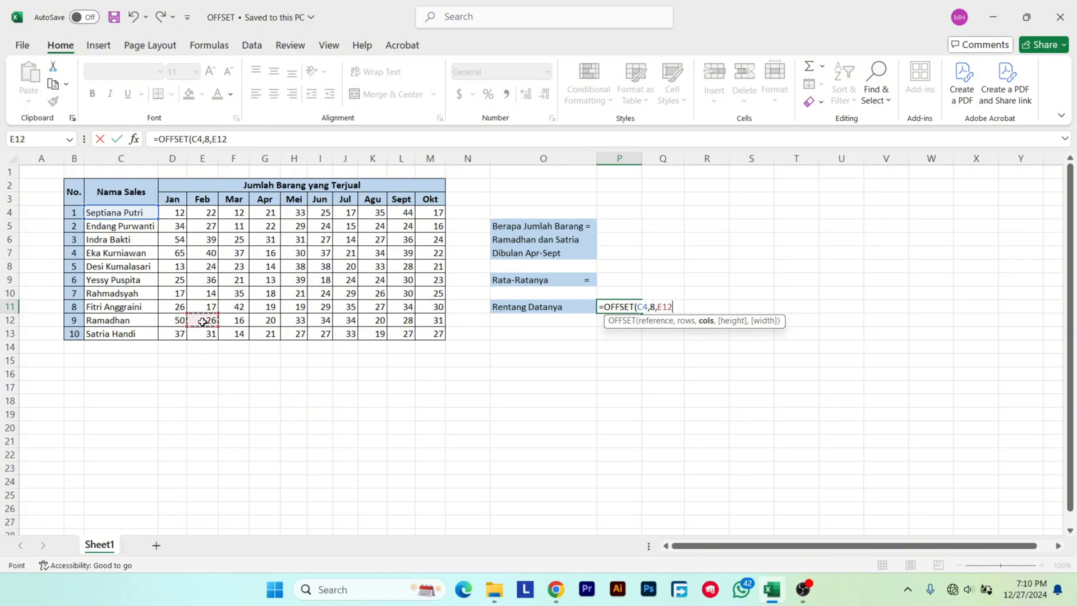
left_click(239, 320)
left_click(271, 322)
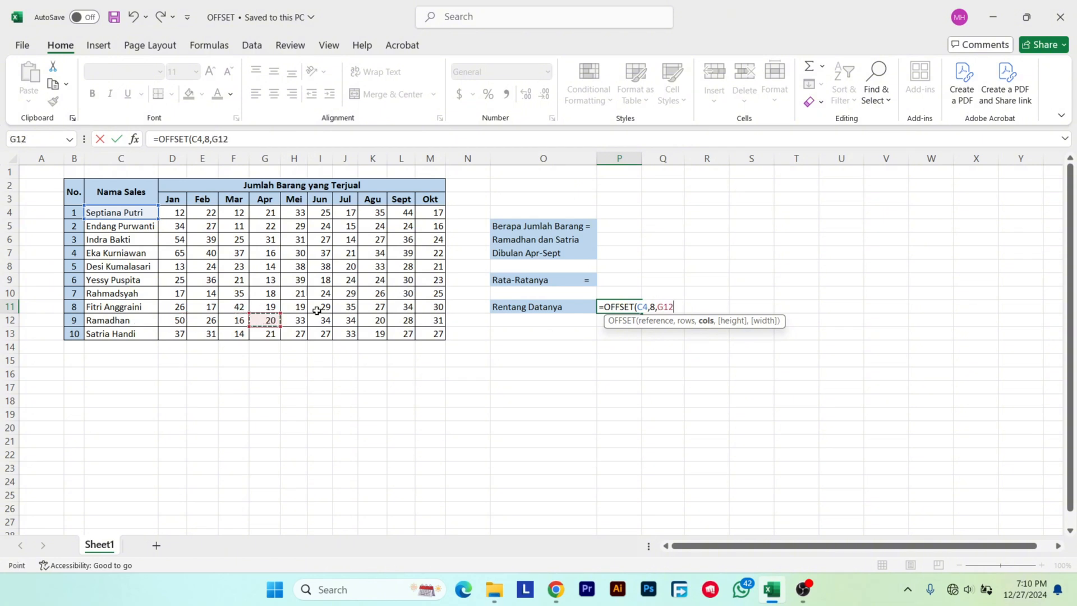
key("BackSpace")
key("BackSpace")
key("BackSpace")
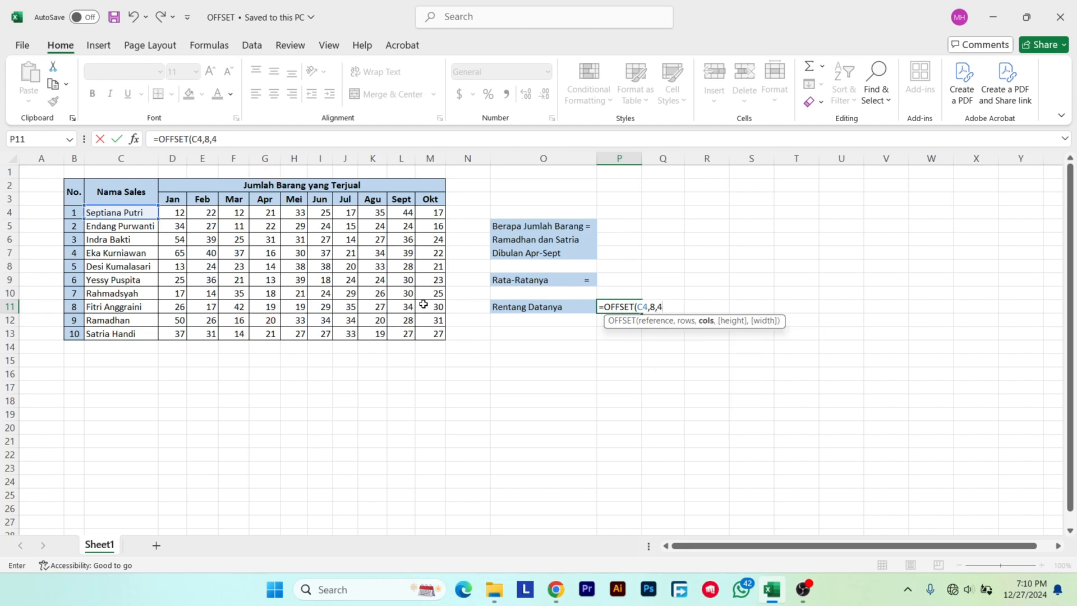
type("4,")
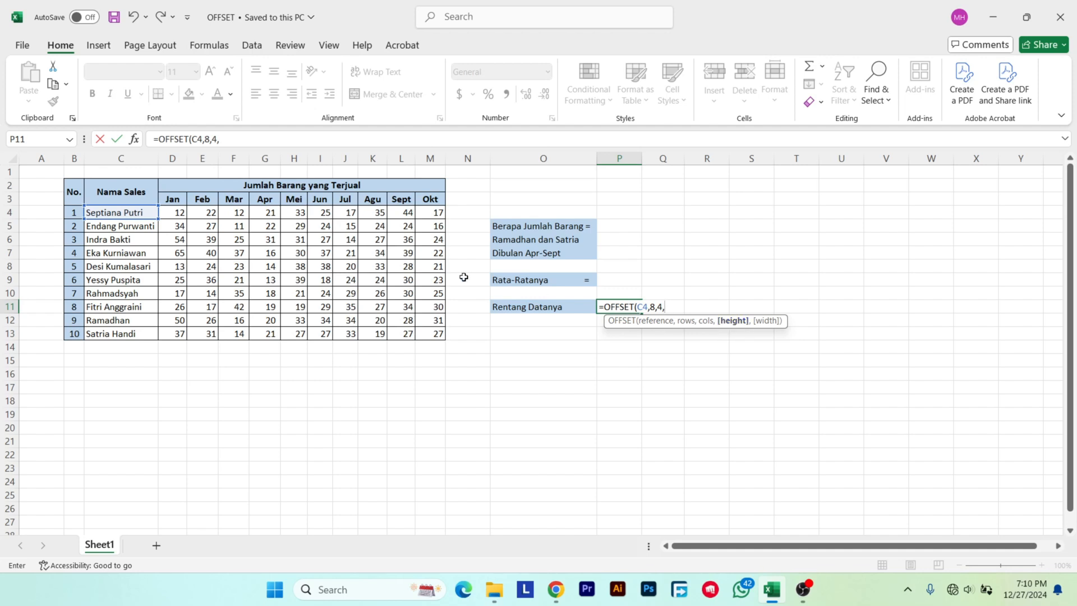
Count the rows from G12 to G13 for the two salespeople and enter 2 as the OFFSET height argument in P11.
left_click(135, 323)
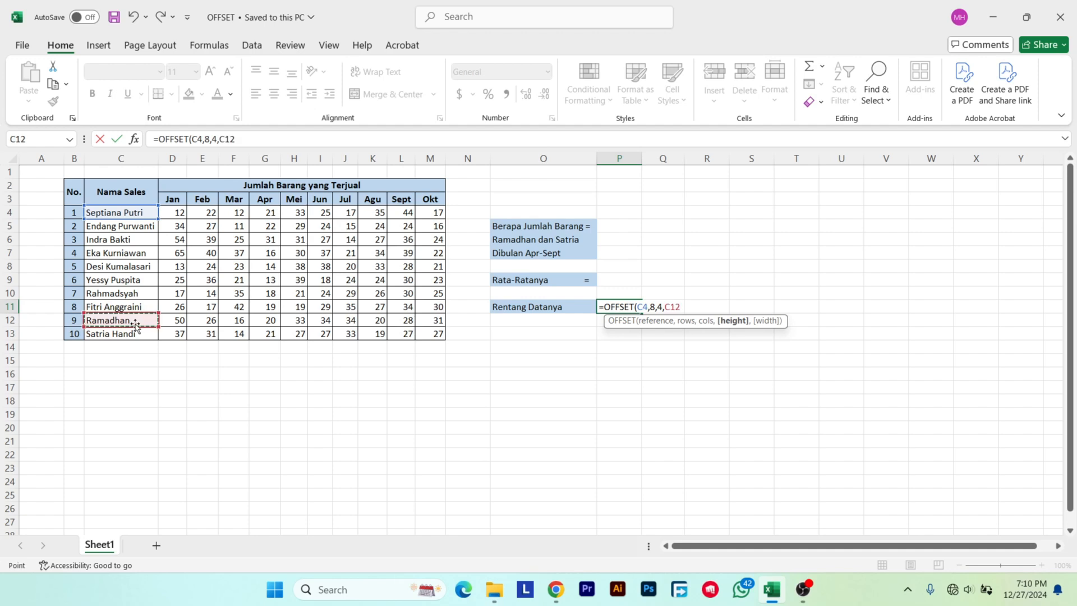
left_click(137, 331)
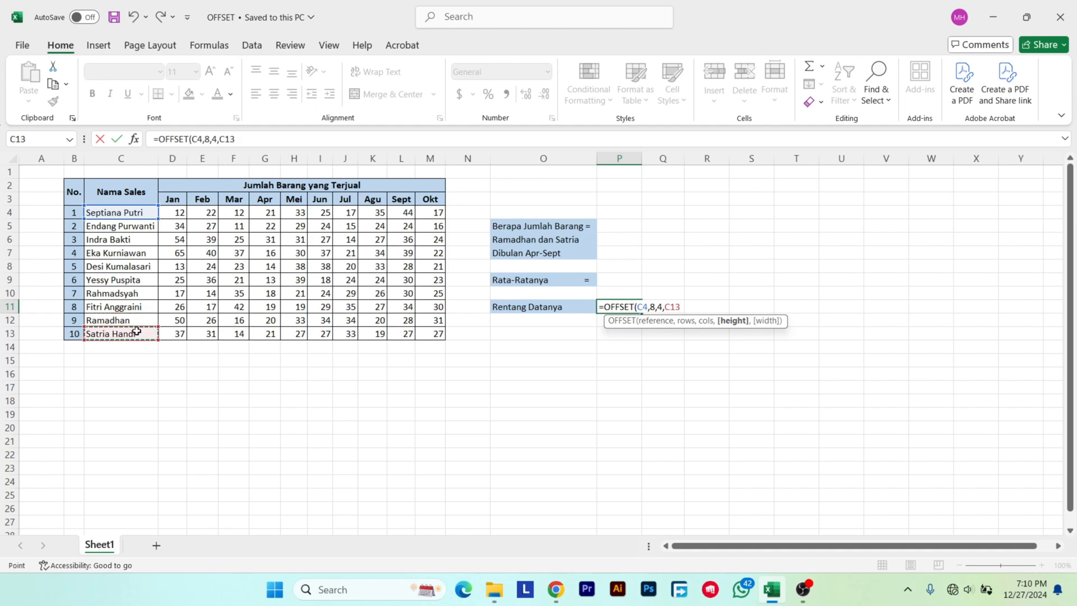
left_click(270, 320)
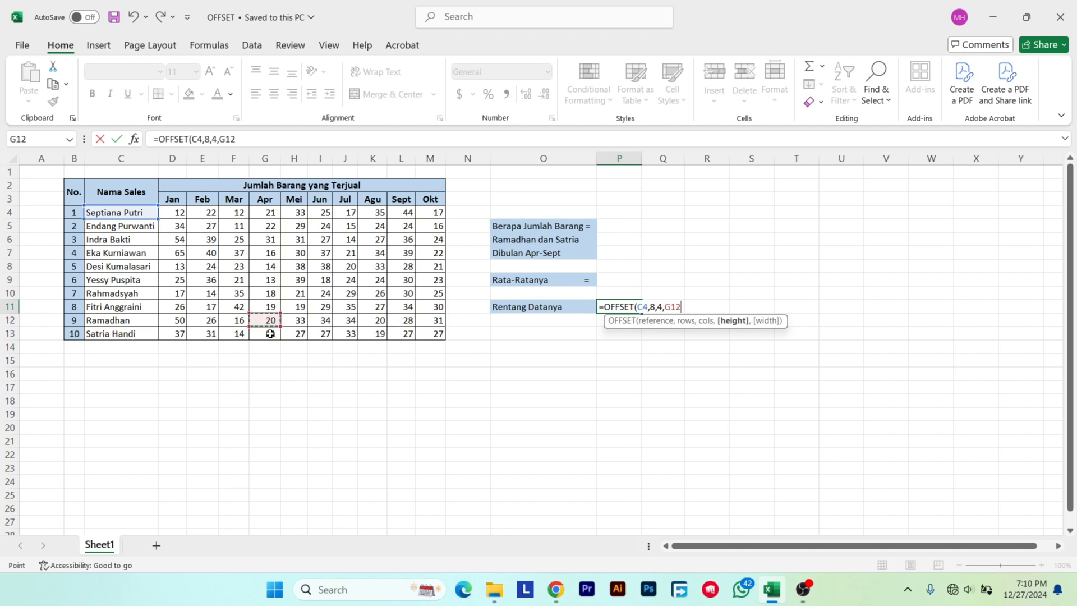
left_click(270, 333)
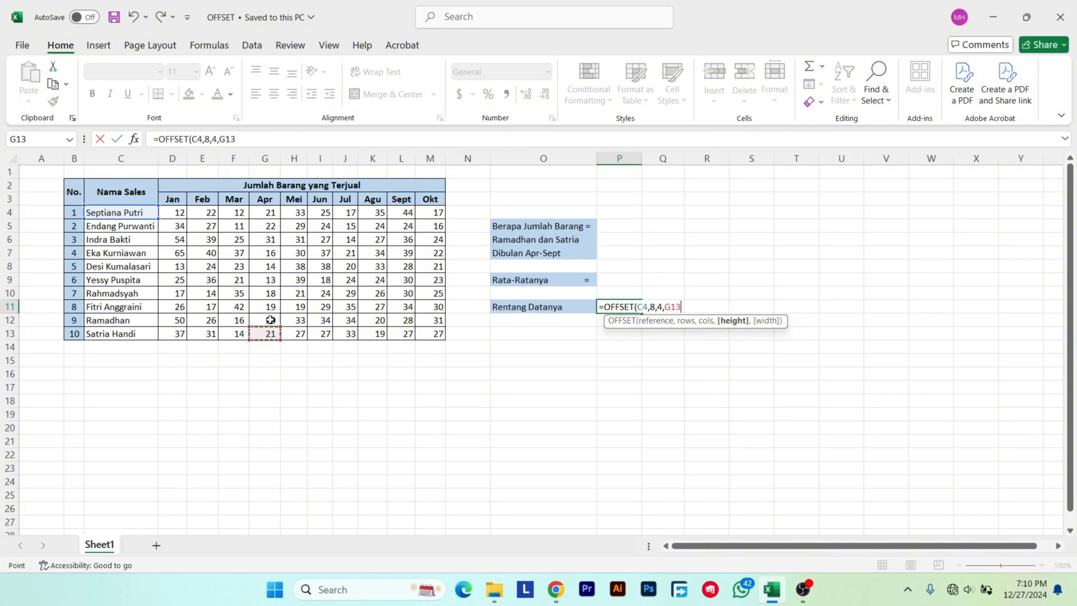
left_click_drag(270, 320, 271, 331)
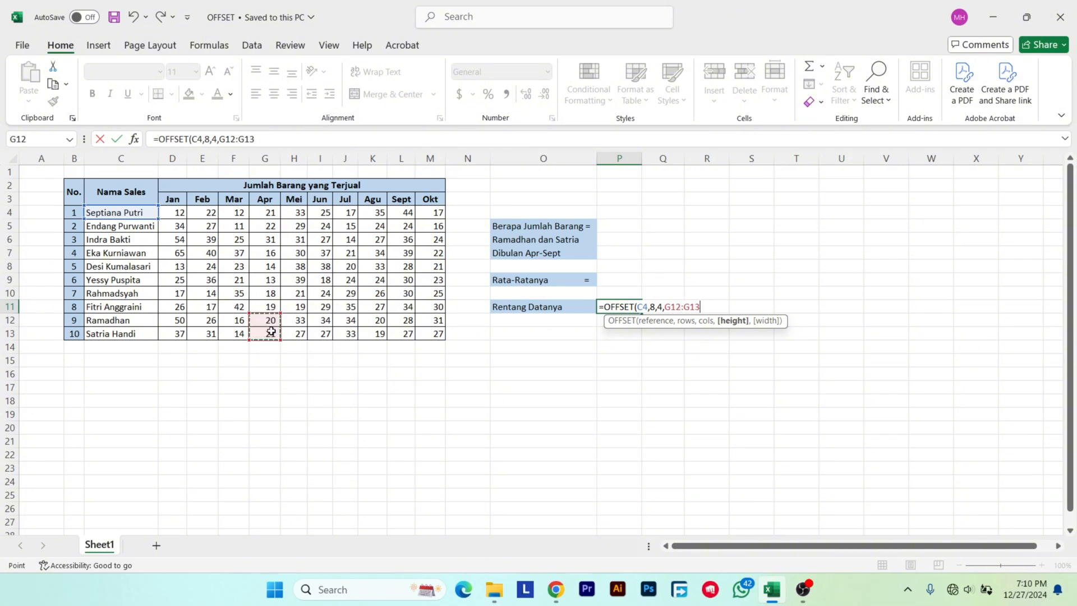
key("BackSpace")
key("BackSpace")
key("BackSpace")
key("BackSpace")
key("BackSpace")
key("BackSpace")
key("BackSpace")
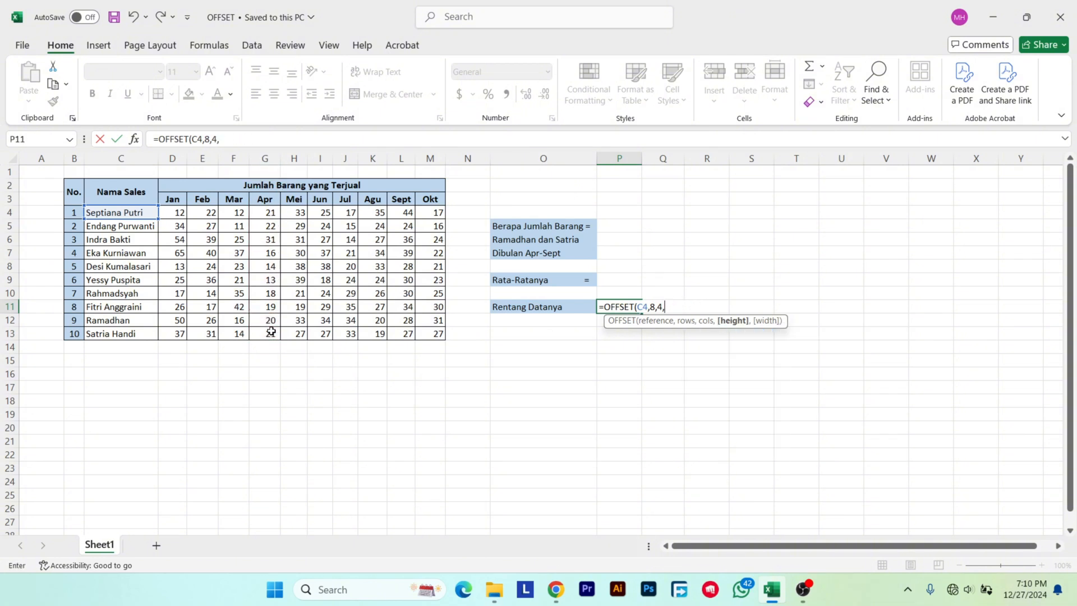
type("2,")
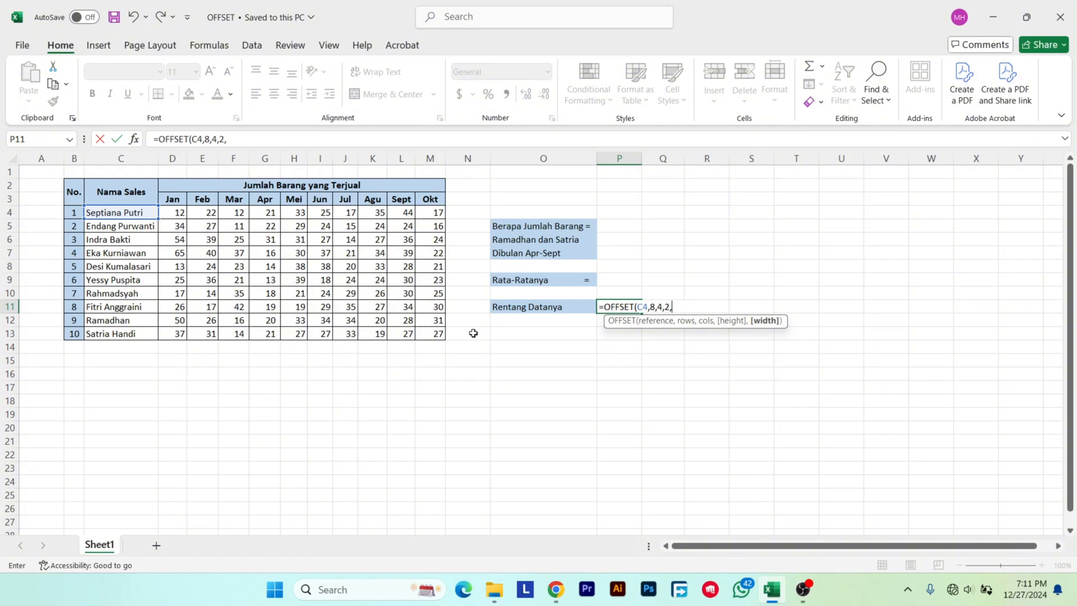
Count the columns from April to September in row 12, enter 6 as the OFFSET width argument, and complete the P11 formula.
left_click(269, 321)
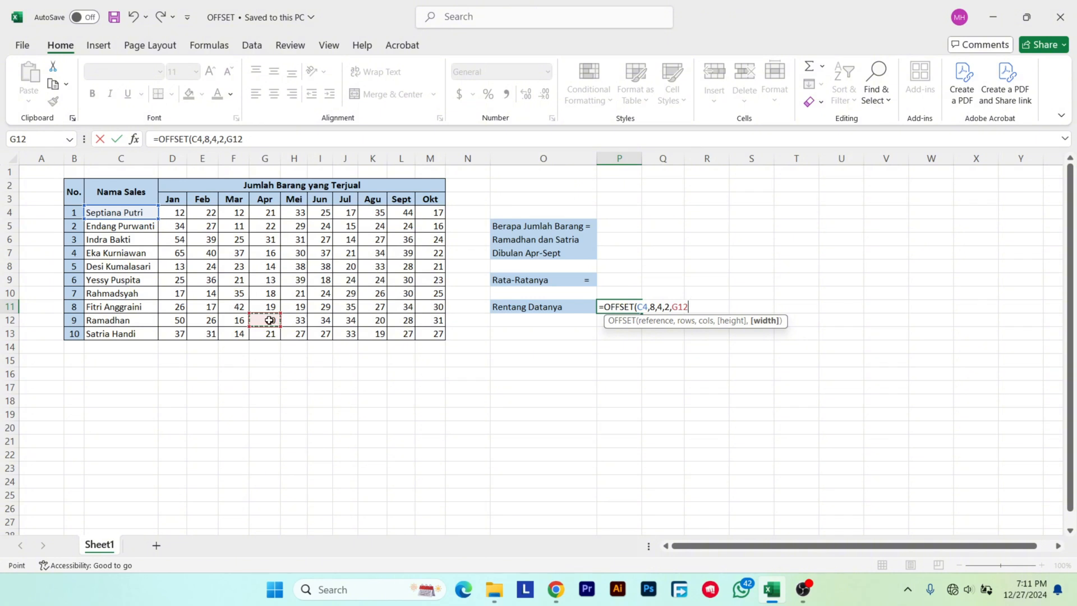
left_click(294, 320)
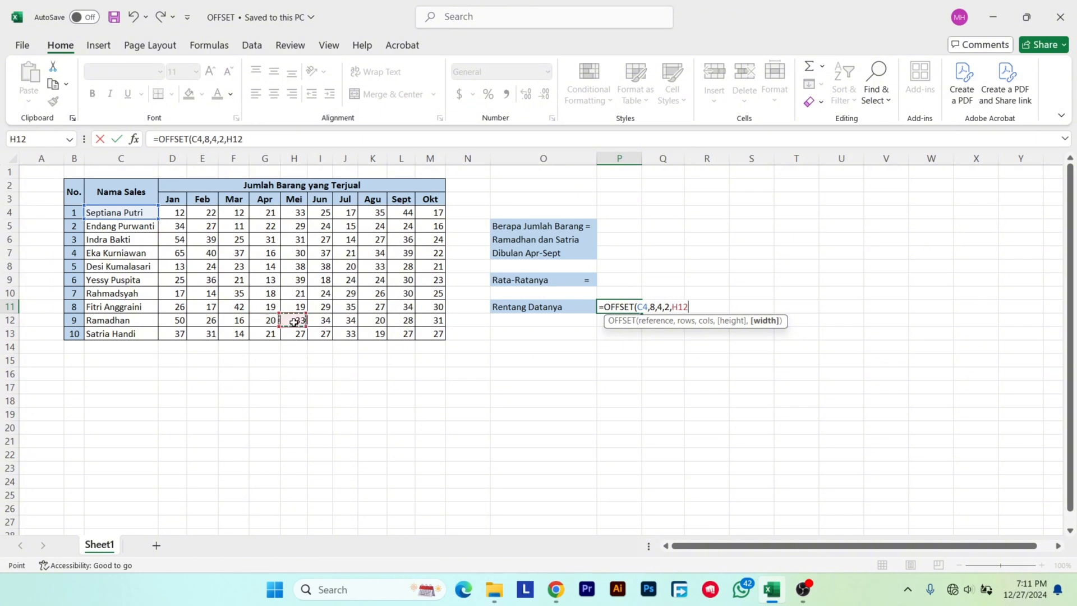
left_click(322, 321)
left_click(347, 320)
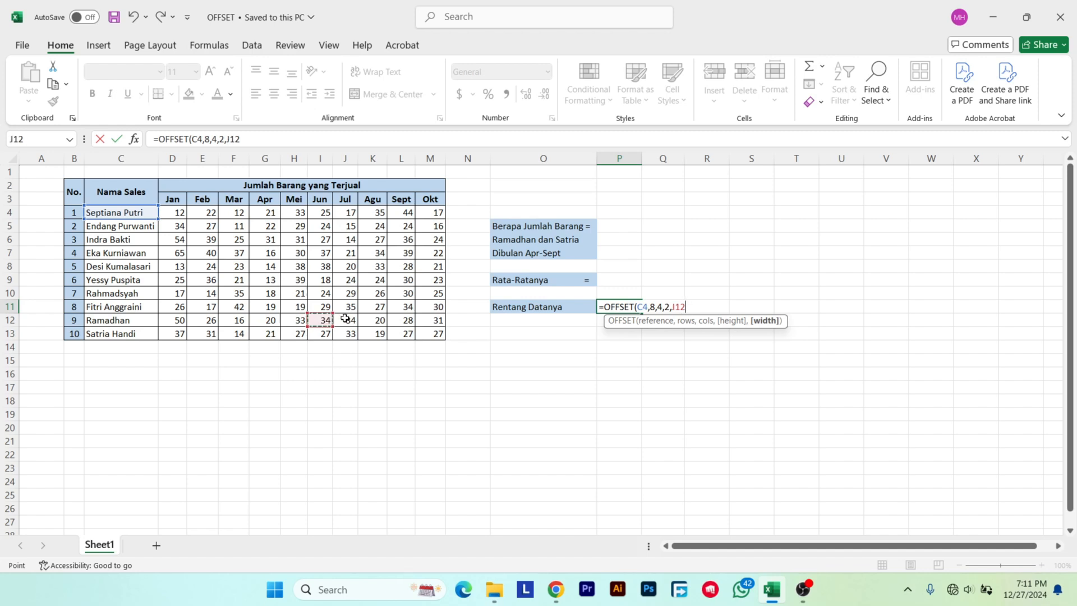
left_click(368, 321)
left_click(405, 322)
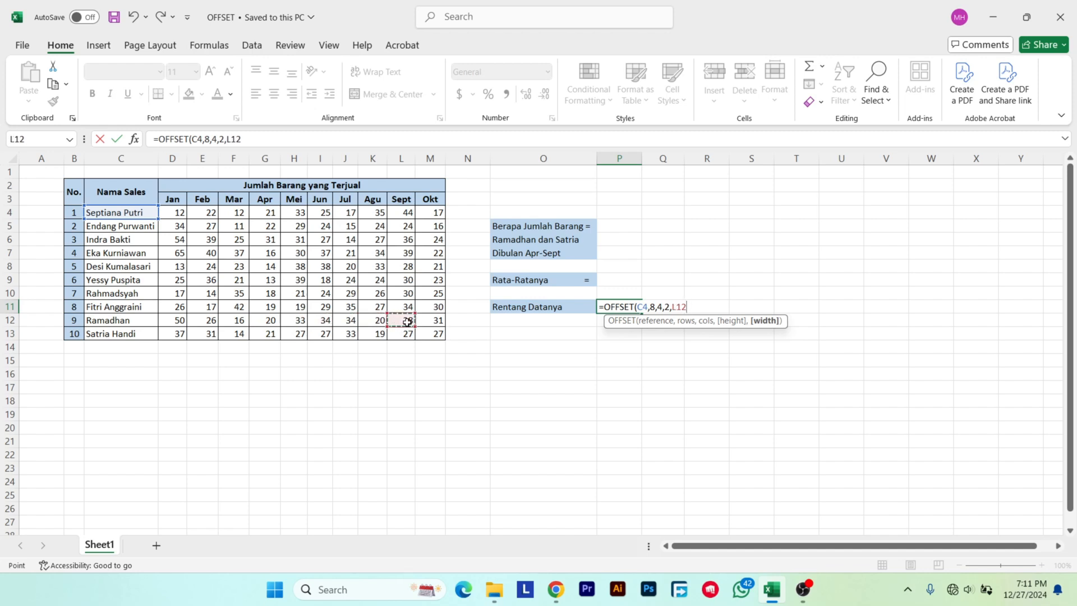
key("BackSpace")
key("BackSpace")
key("BackSpace")
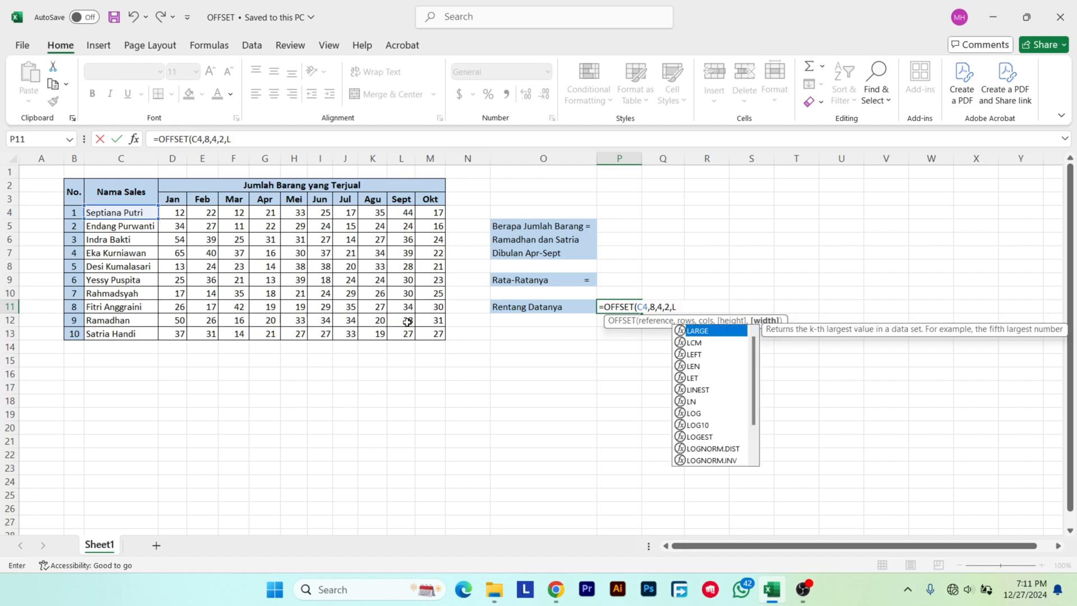
type("6")
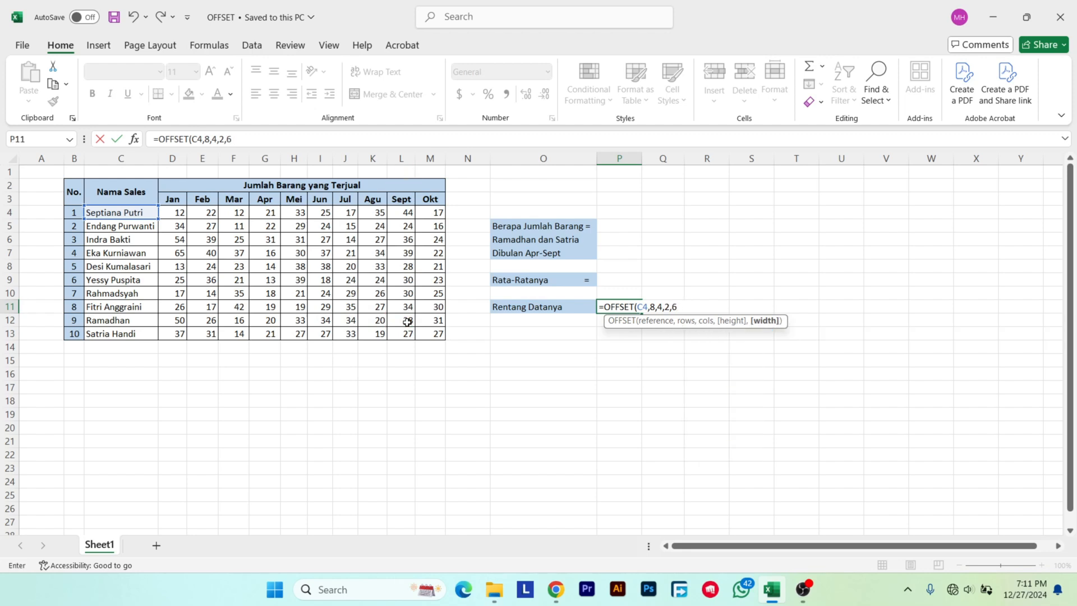
type(")")
key("Return")
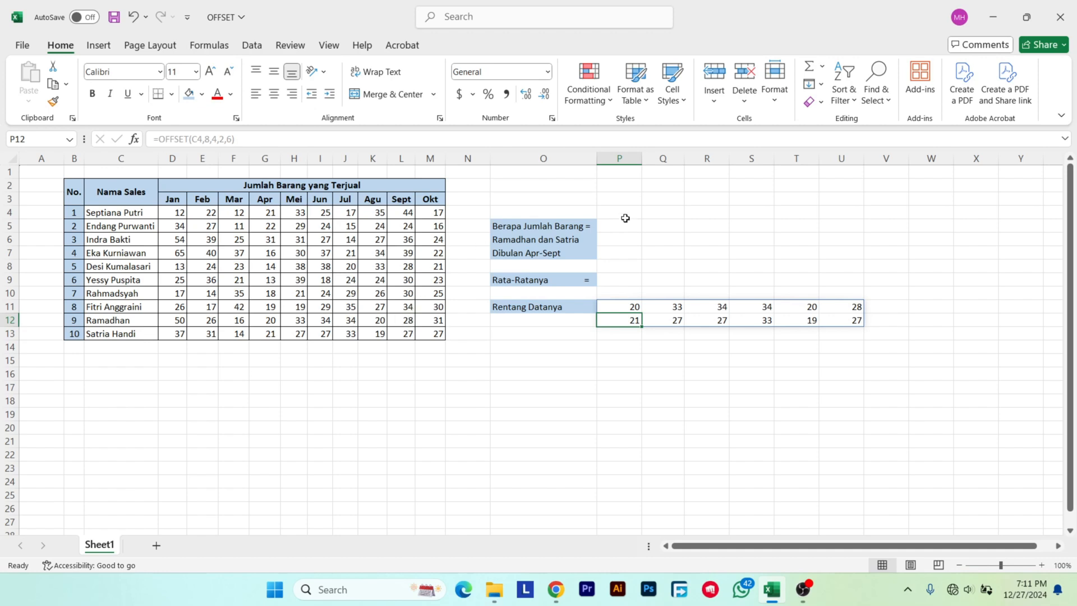
Compare the returned range P11:U12 with the source cells G12:L13, and review the total question in O5 and its answer cell P5.
left_click_drag(628, 308, 837, 316)
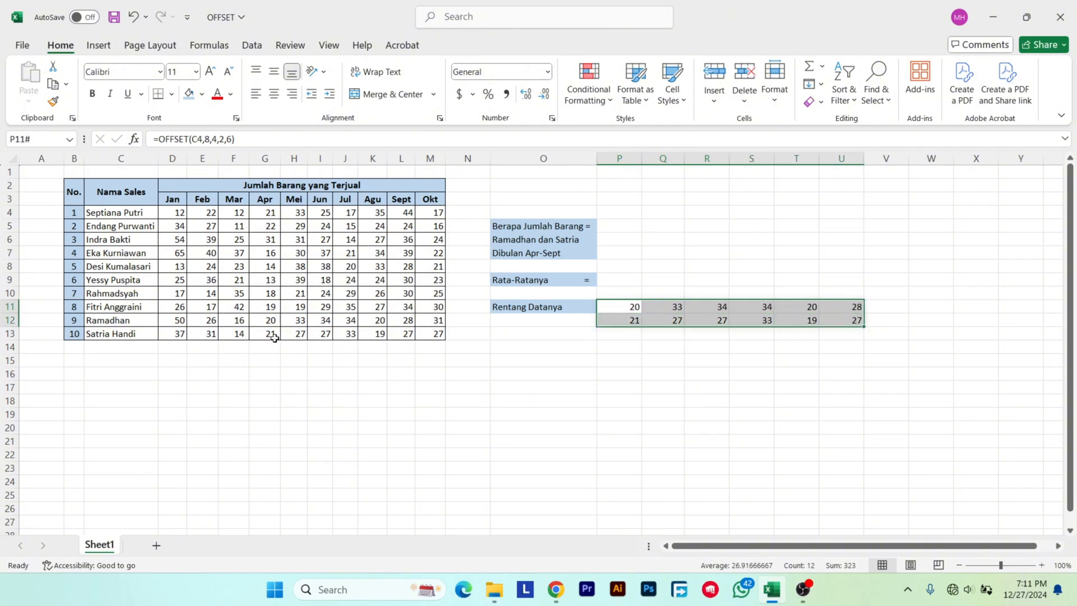
left_click_drag(266, 321, 403, 332)
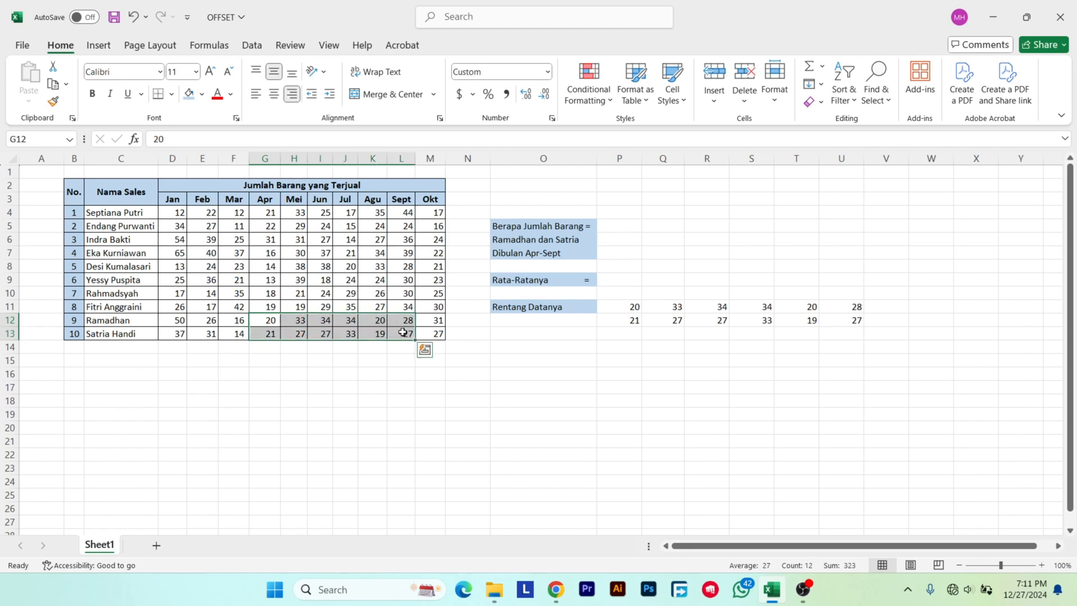
left_click(591, 357)
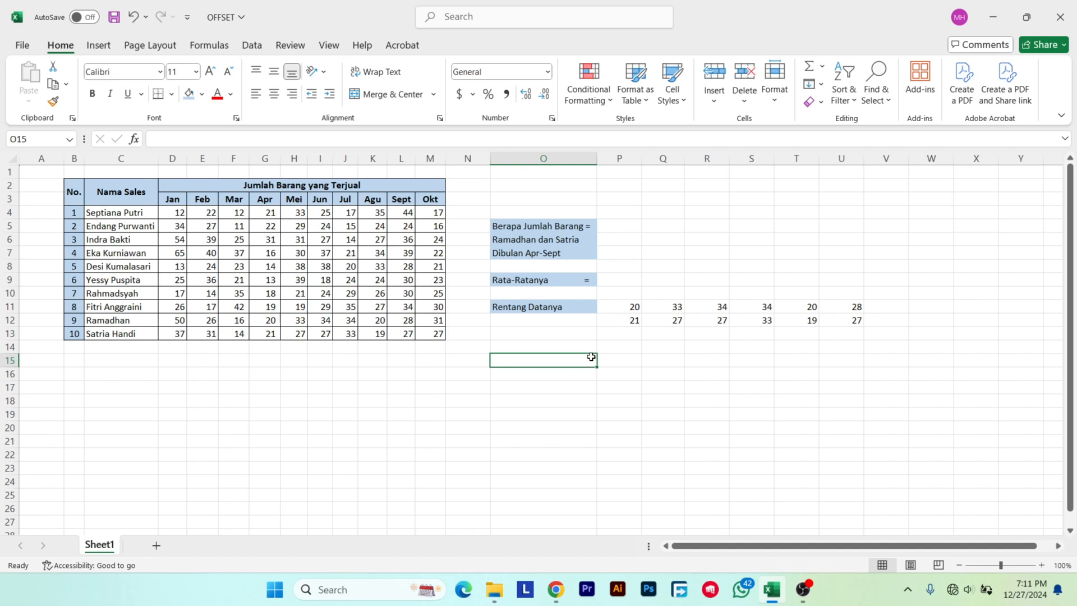
left_click(551, 236)
left_click(579, 226)
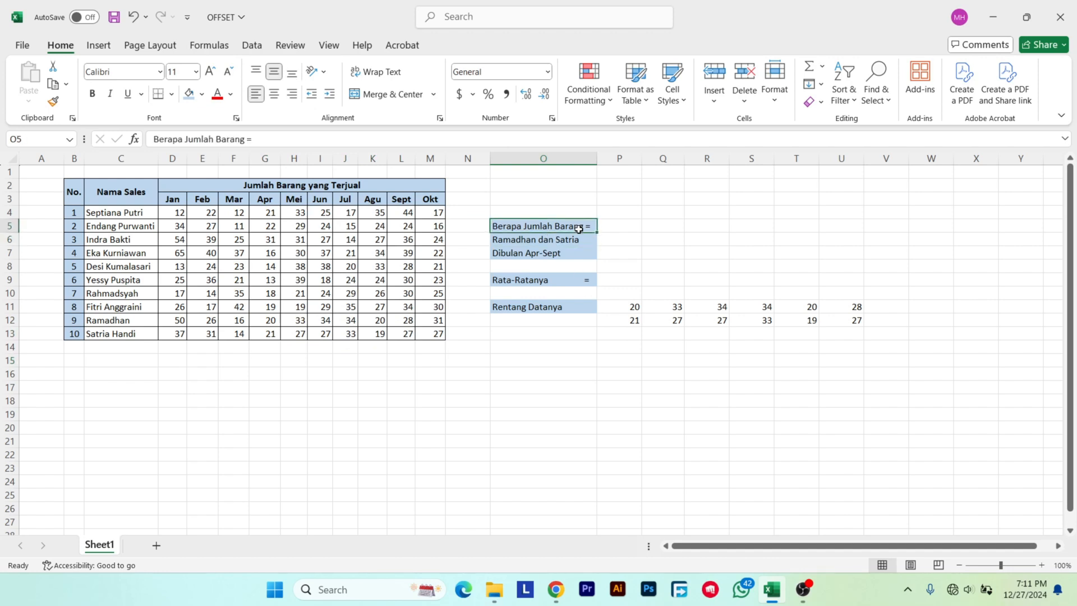
left_click(606, 230)
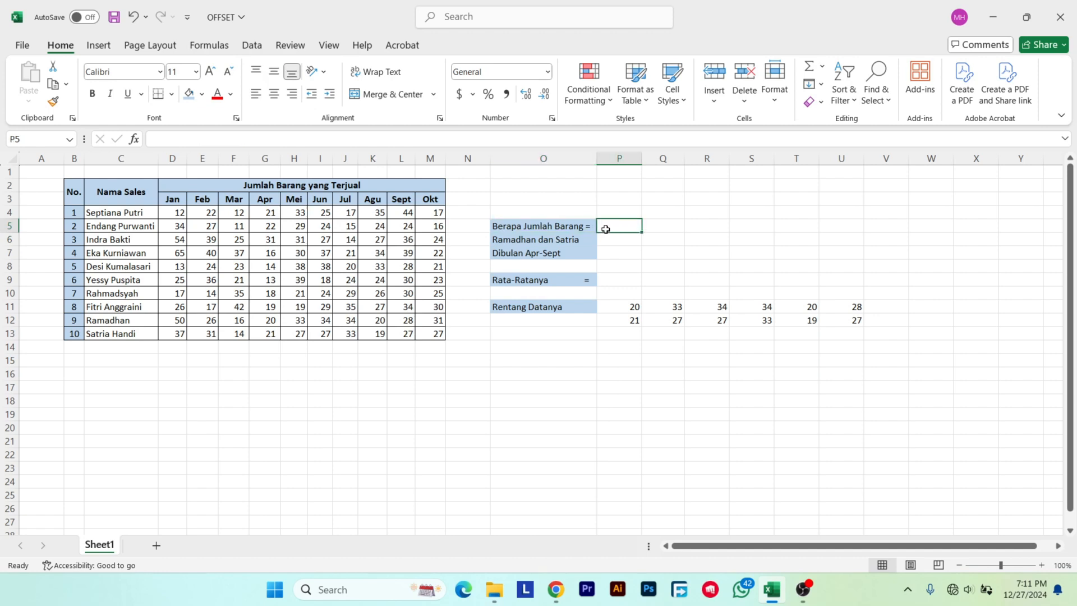
left_click(625, 307)
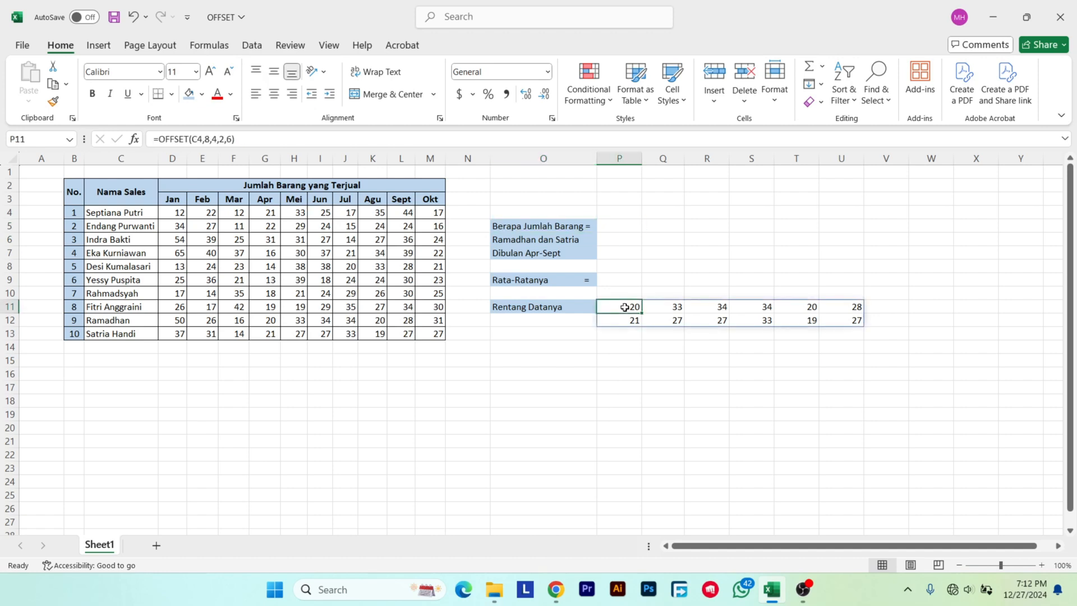
Start a SUM formula in P5 with a nested OFFSET, using C4 as the reference and 8 as the rows argument.
double_click(617, 225)
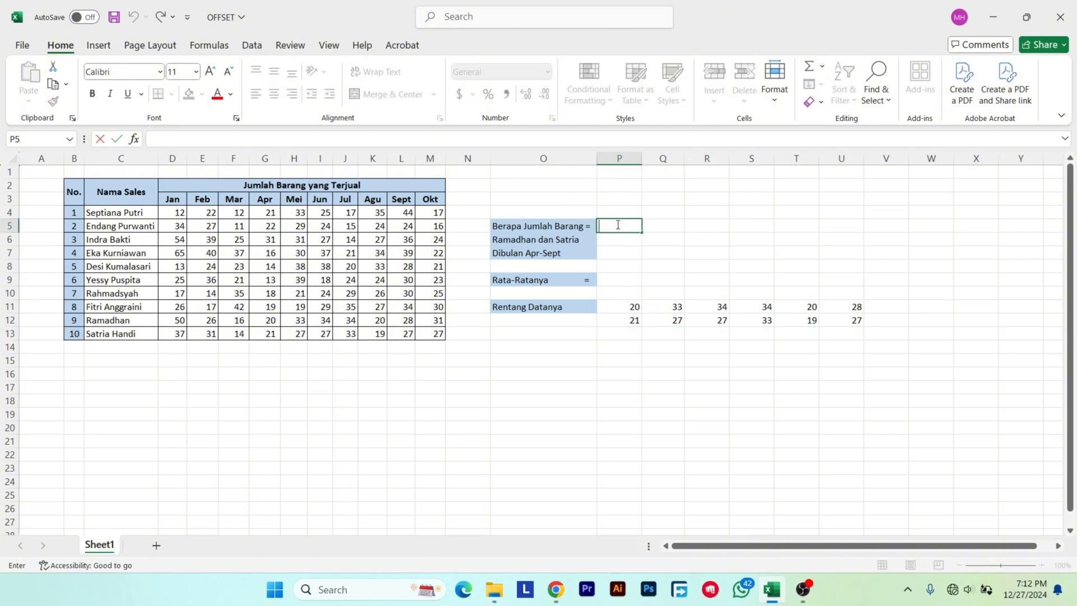
type("=")
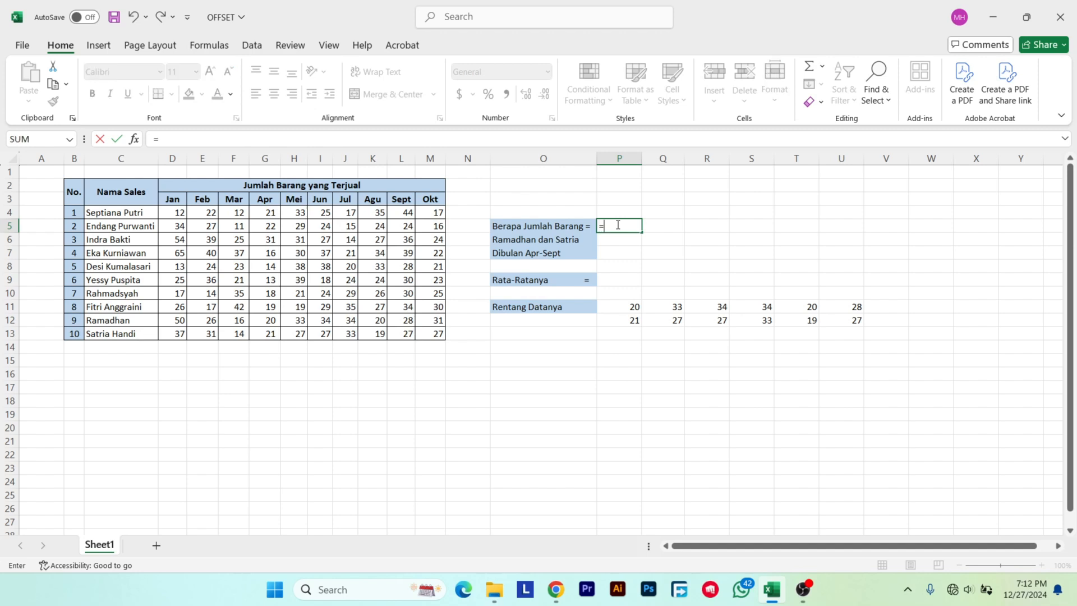
type("SUM(")
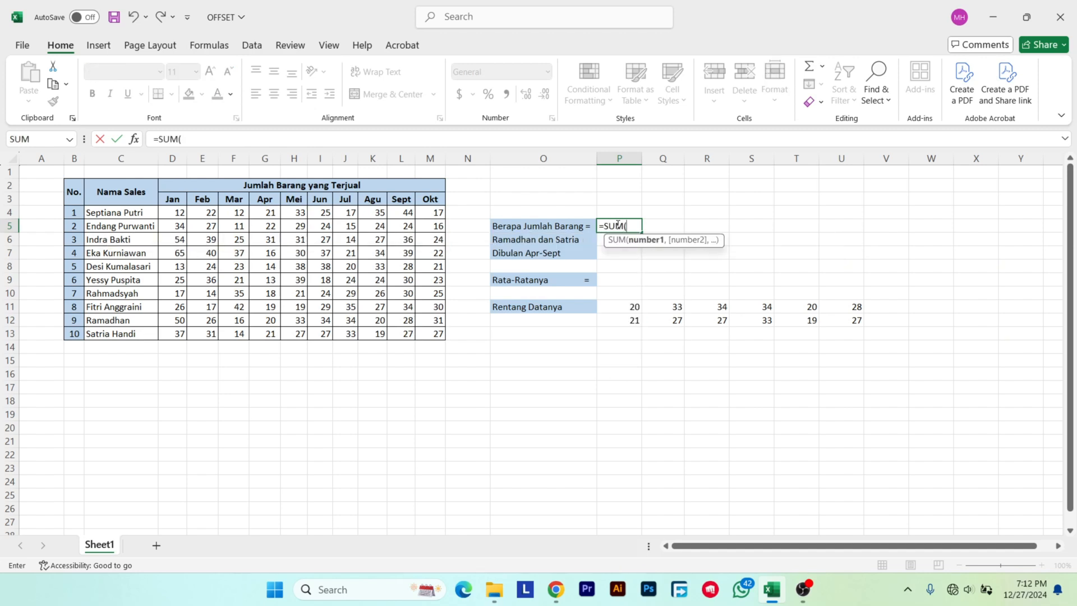
type("OFFSET")
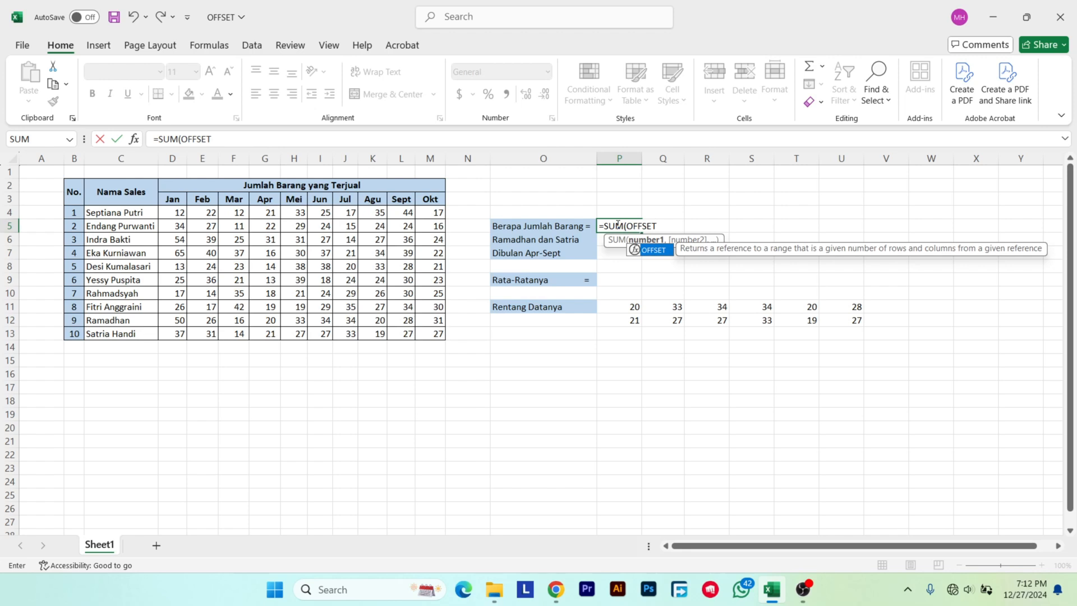
type("(")
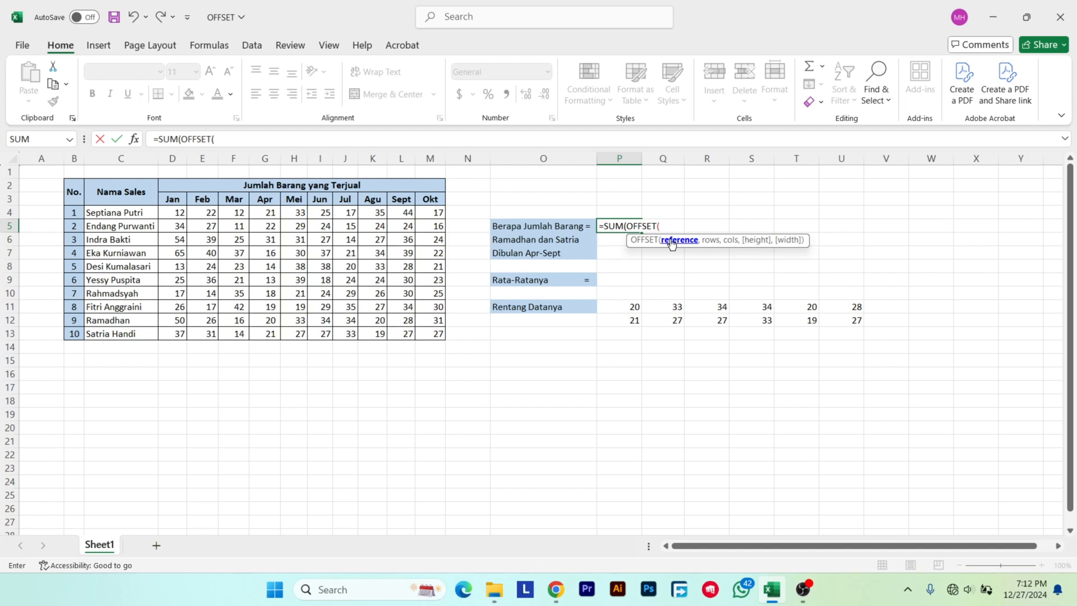
left_click(131, 210)
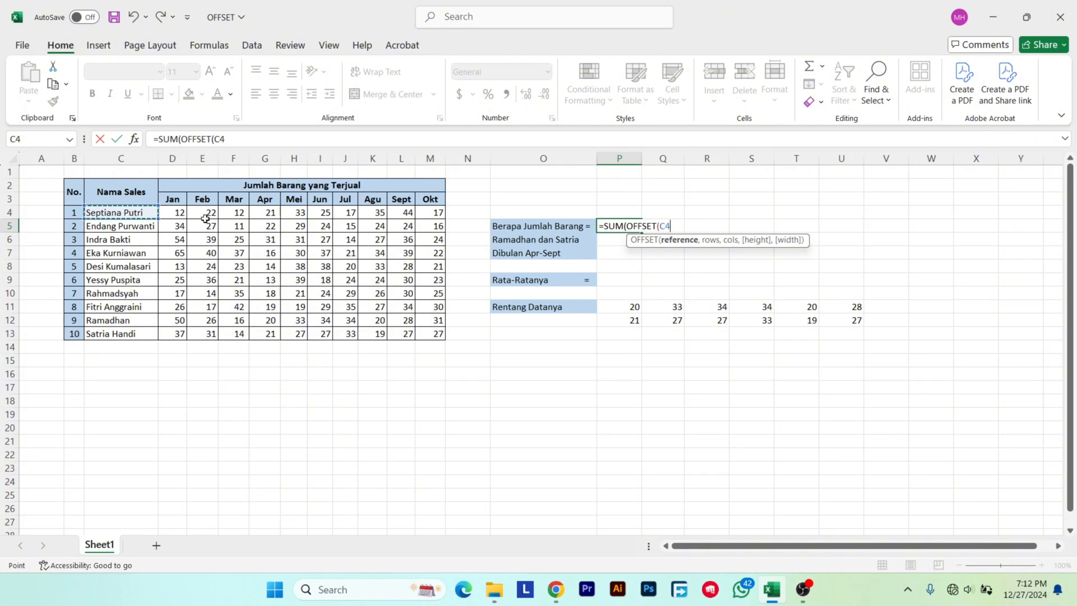
type(",")
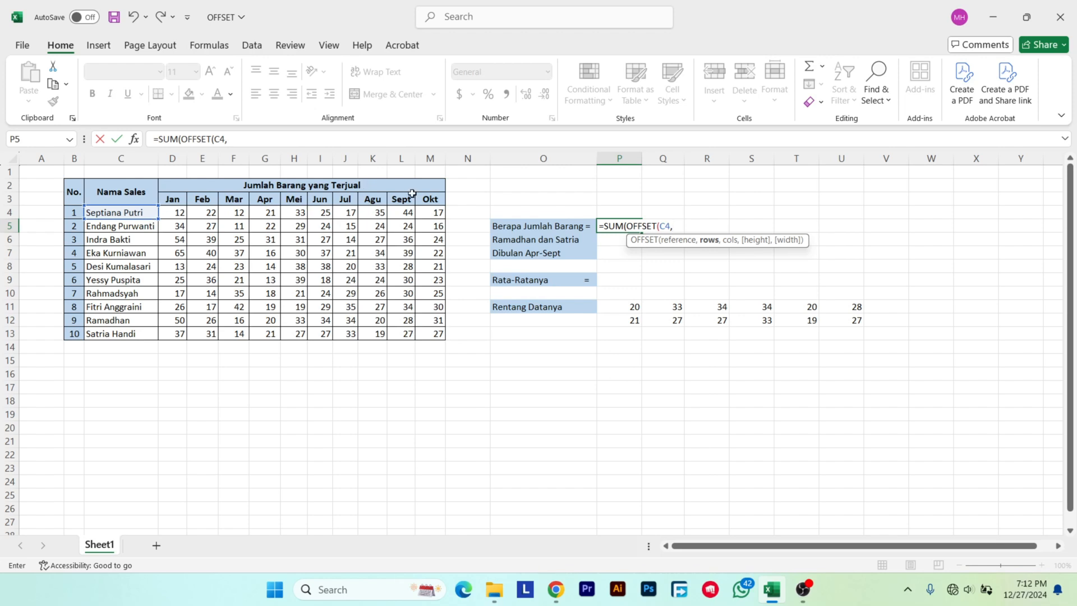
type("8,")
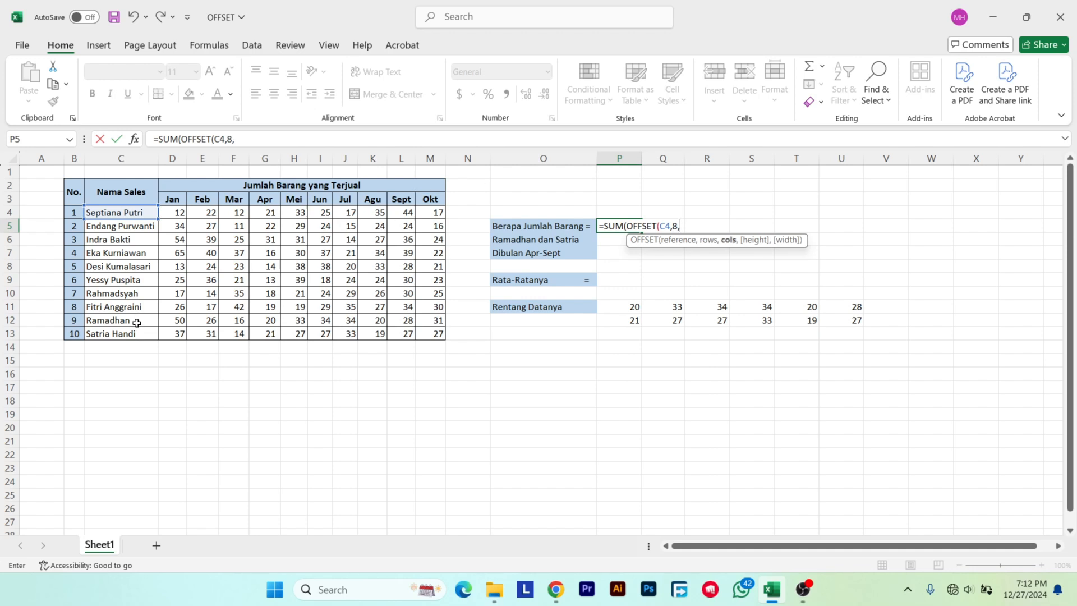
Count the columns from the name cell C12 to the April cell G12 and enter 4 as the nested OFFSET's cols argument in P5.
left_click(265, 321)
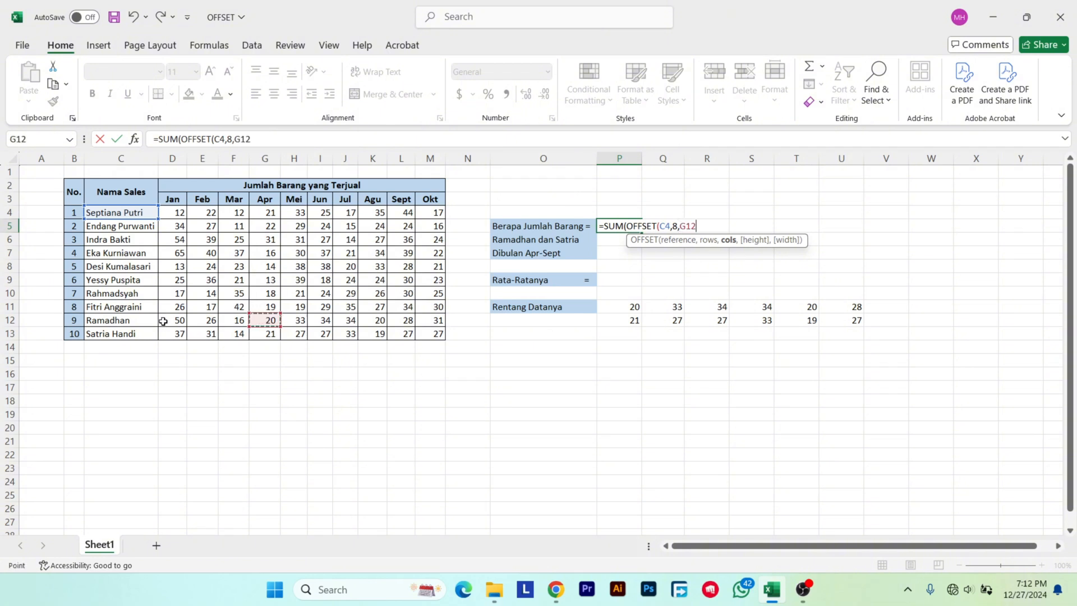
left_click(144, 320)
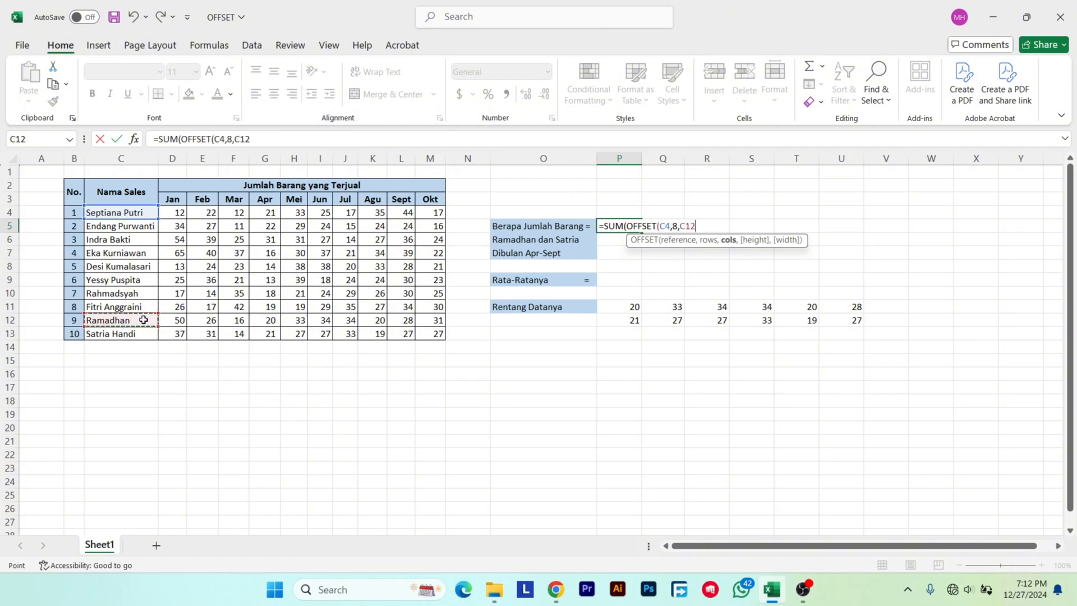
left_click(174, 320)
left_click(203, 320)
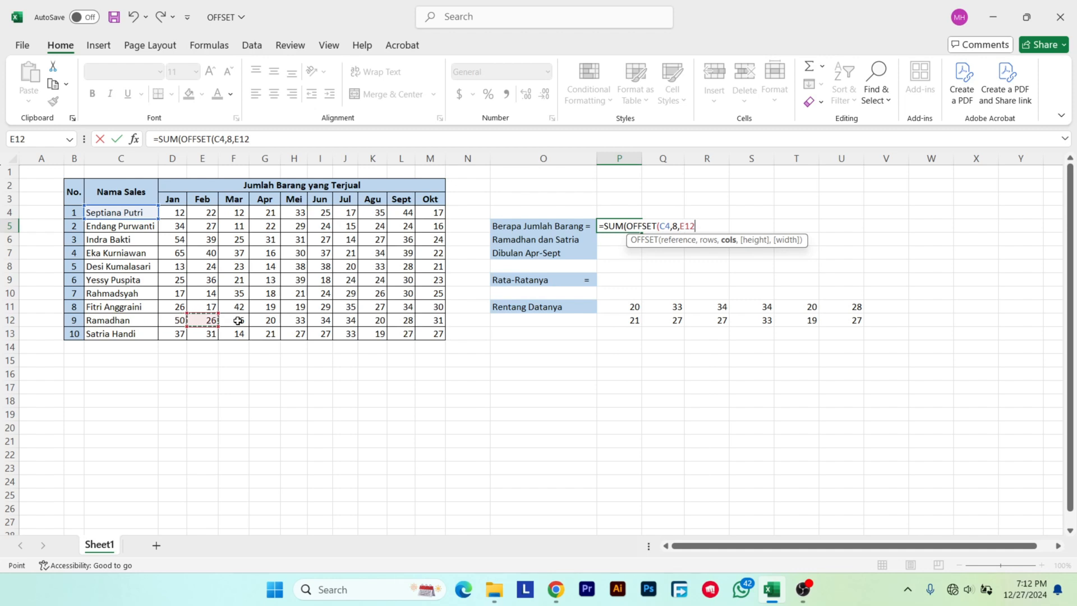
left_click(234, 319)
left_click(269, 320)
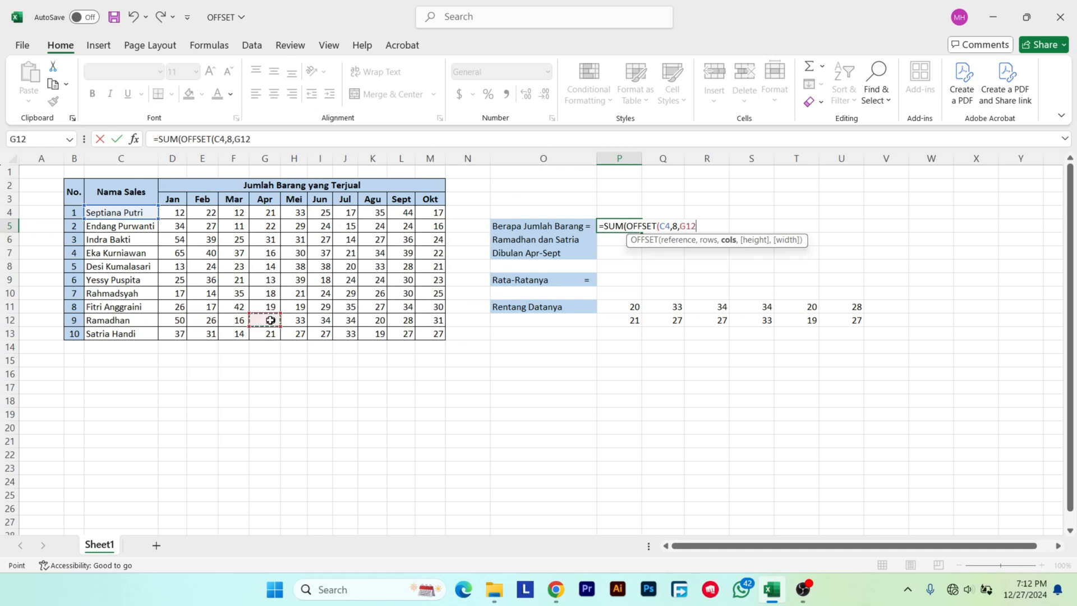
key("BackSpace")
key("BackSpace")
key("BackSpace")
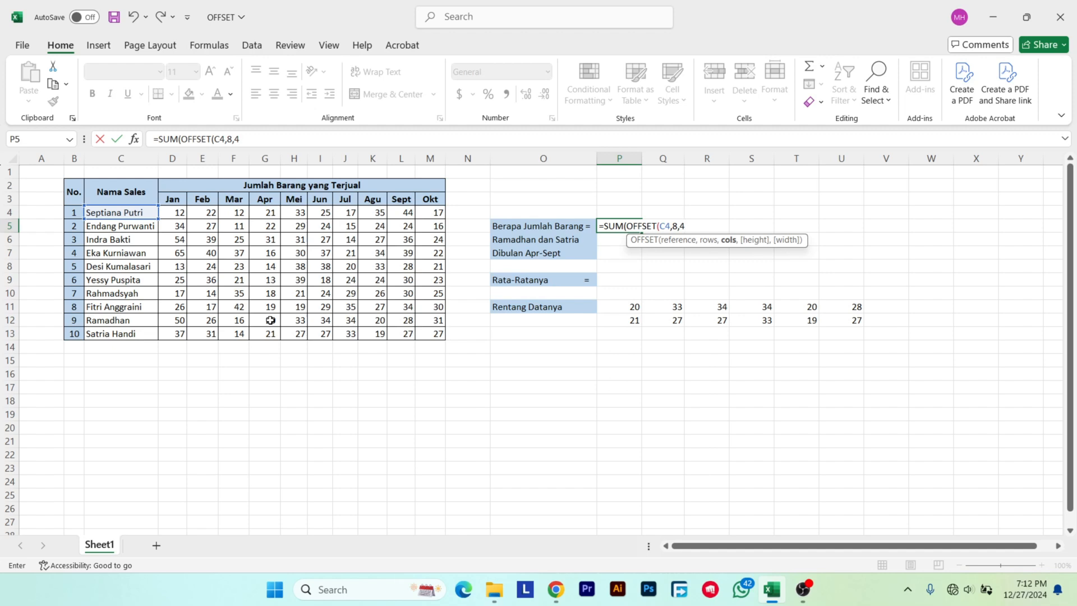
type(",")
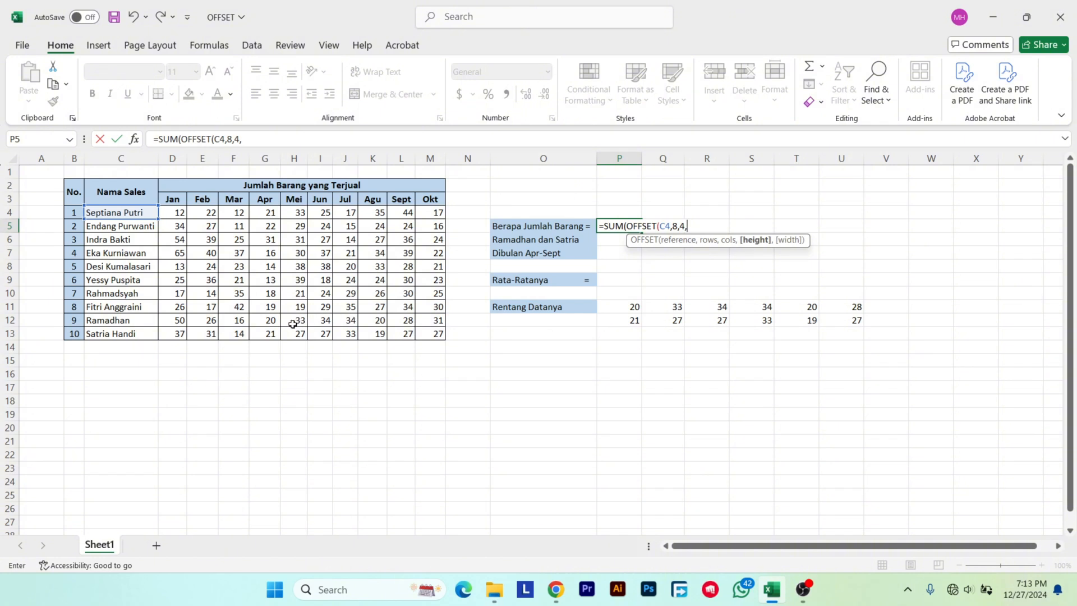
Check the two salespeople's April cells G12:G13 and enter 2 as the nested OFFSET's height argument in P5.
left_click_drag(273, 321, 273, 332)
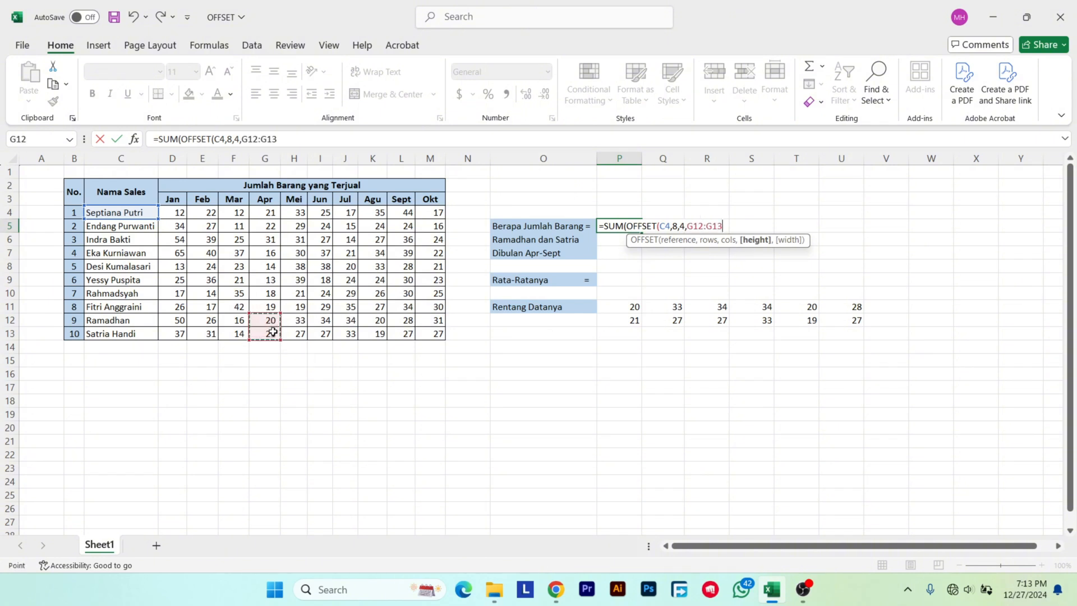
key("BackSpace")
key("BackSpace")
key("BackSpace")
key("BackSpace")
key("BackSpace")
key("BackSpace")
key("BackSpace")
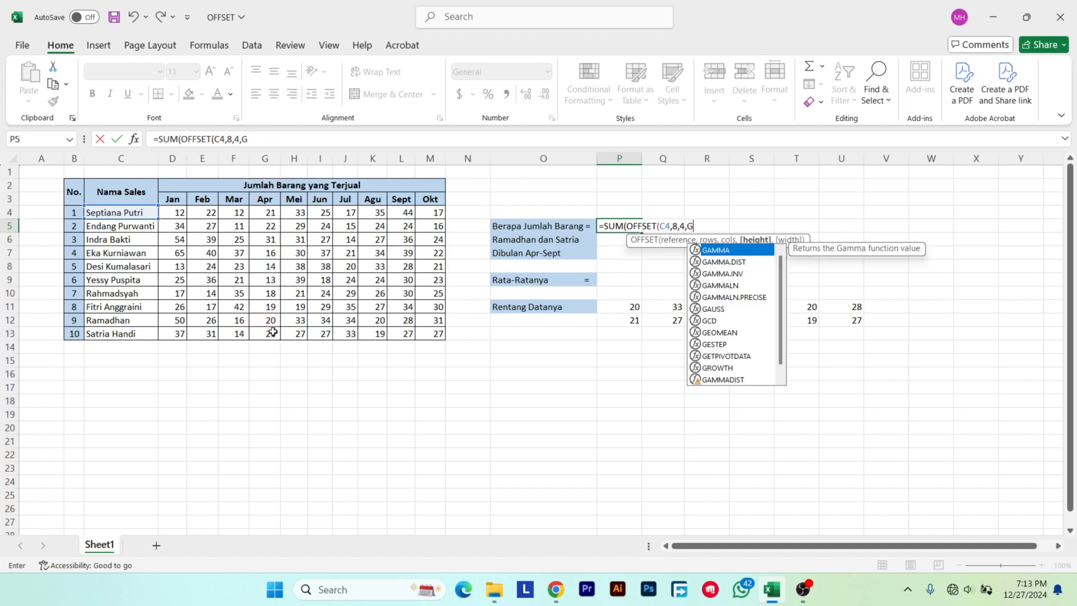
type("2,")
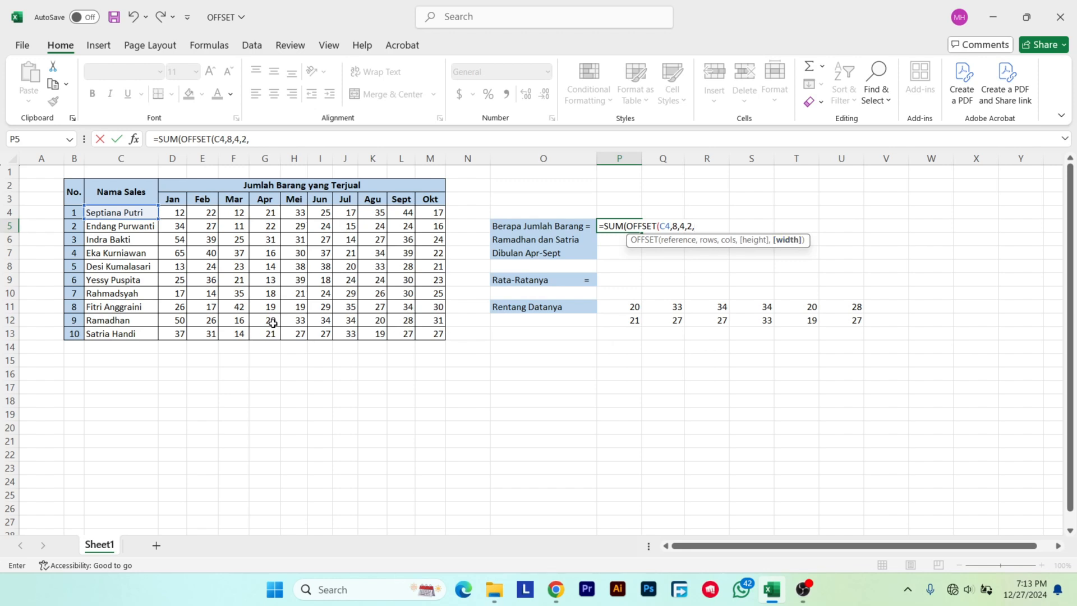
Count the April to September columns in row 12, enter 6 as the nested OFFSET's width argument, and complete the P5 SUM formula.
left_click_drag(273, 323, 407, 331)
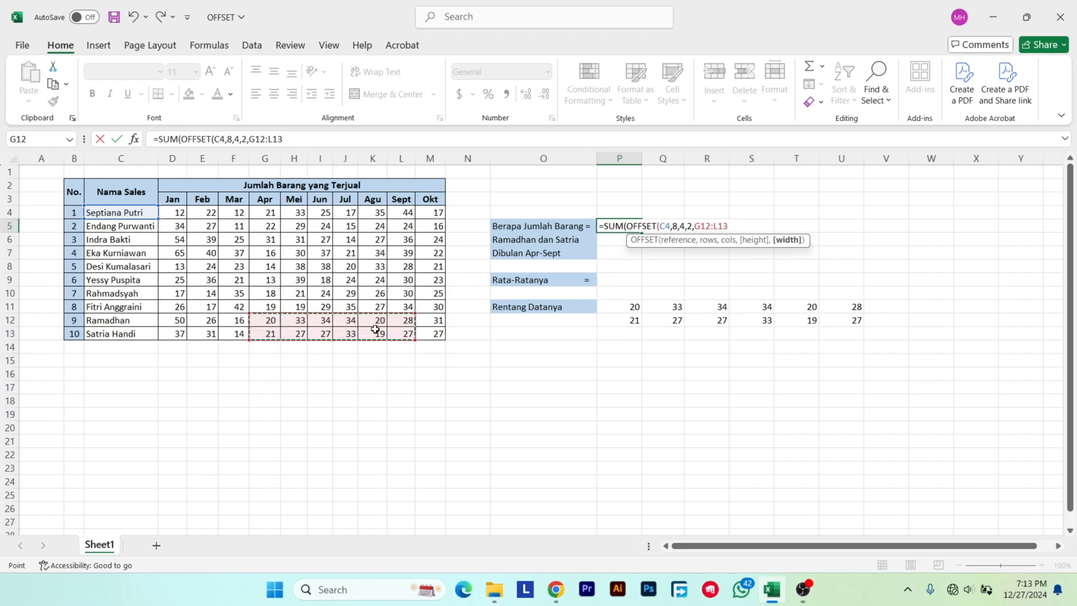
left_click(274, 323)
left_click(299, 322)
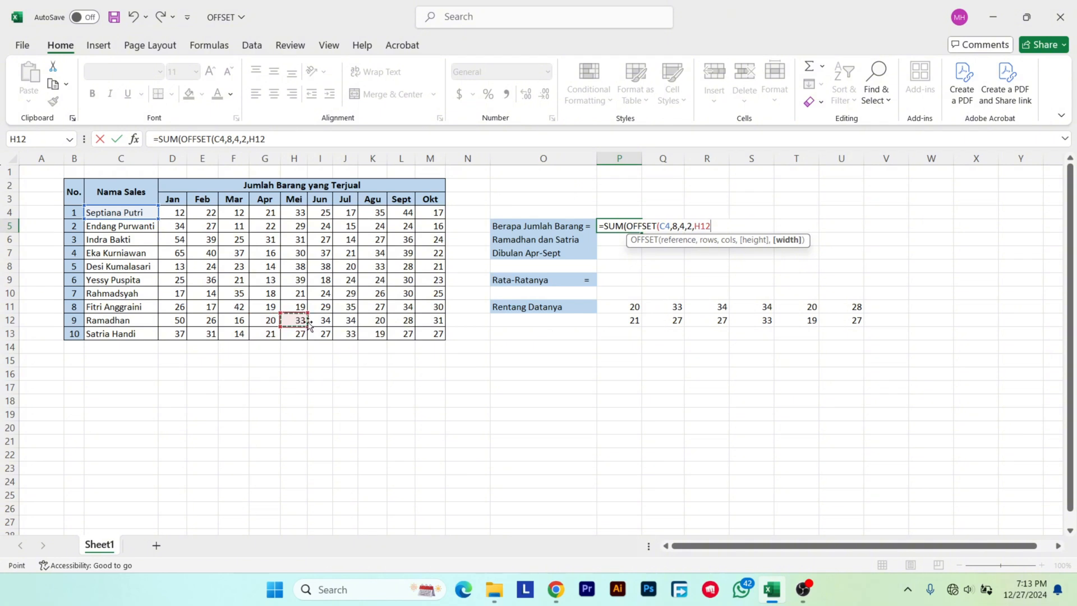
left_click(323, 321)
left_click(351, 320)
left_click(380, 320)
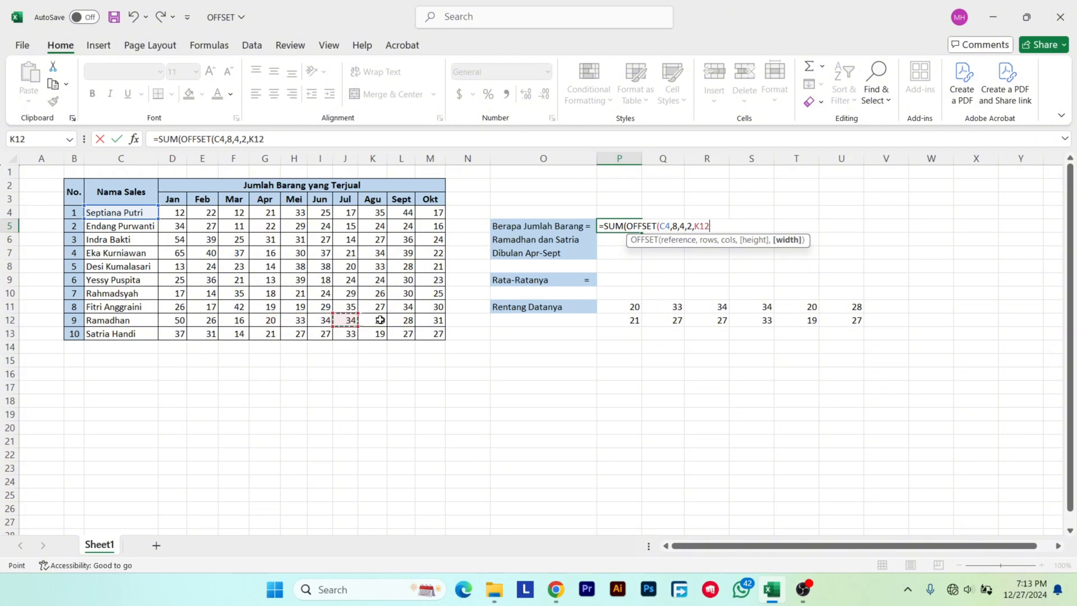
left_click(408, 320)
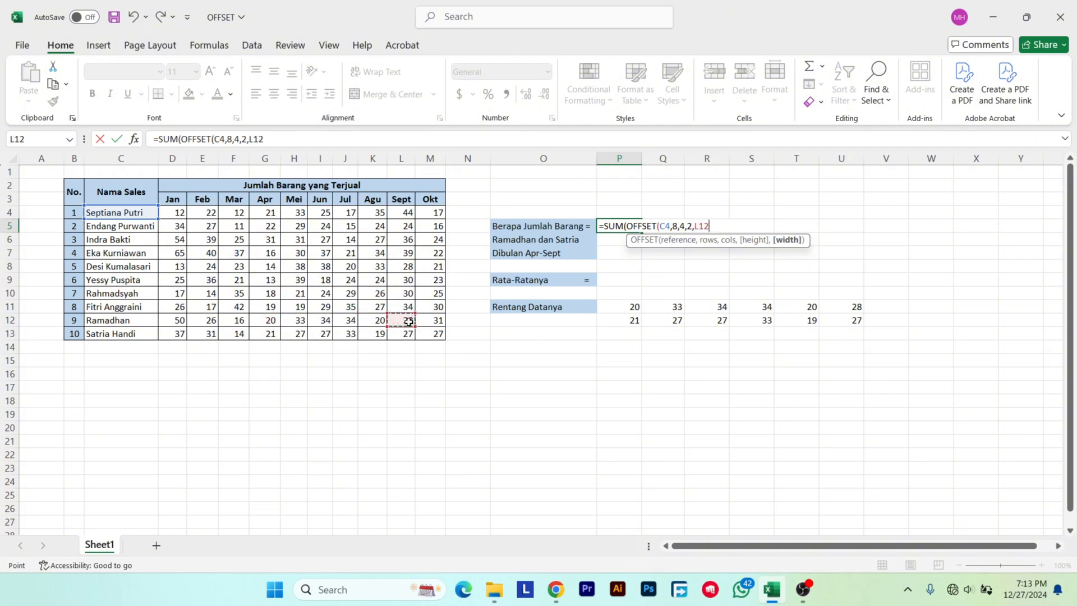
key("BackSpace")
key("BackSpace")
key("BackSpace")
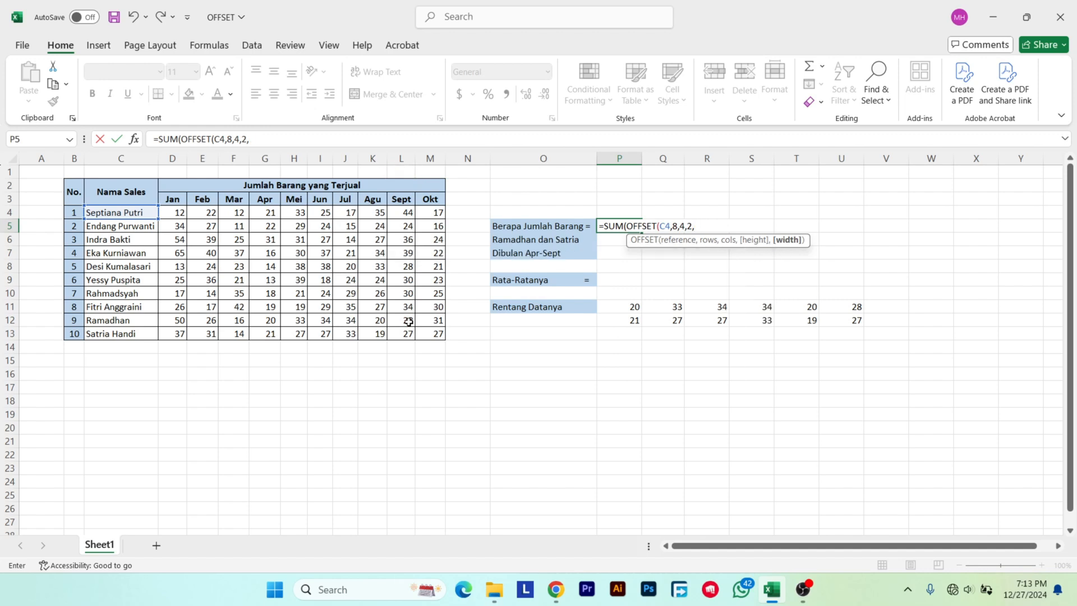
type("6))")
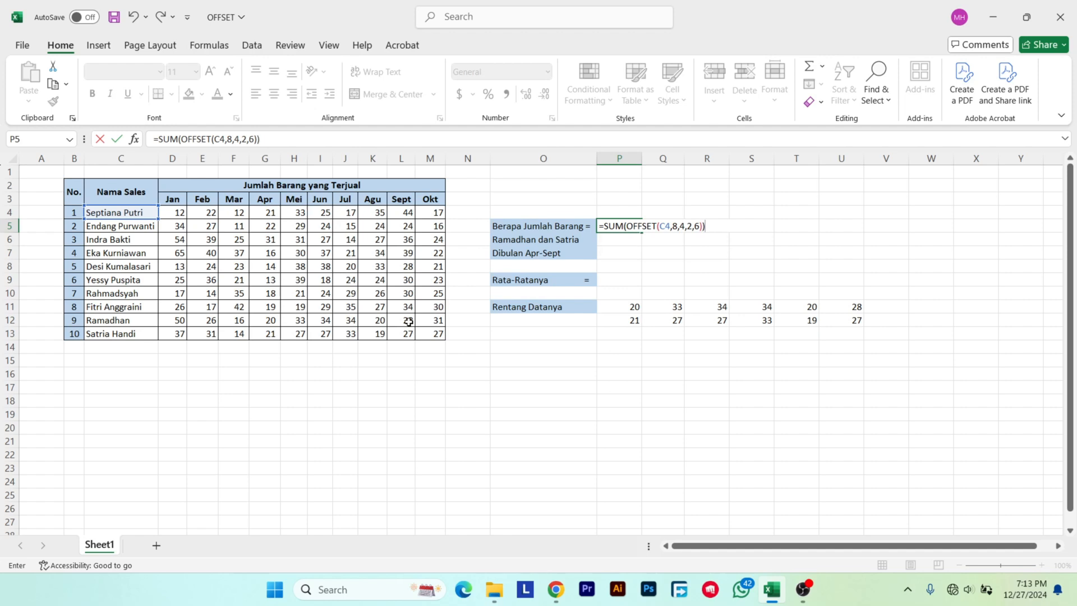
key("Return")
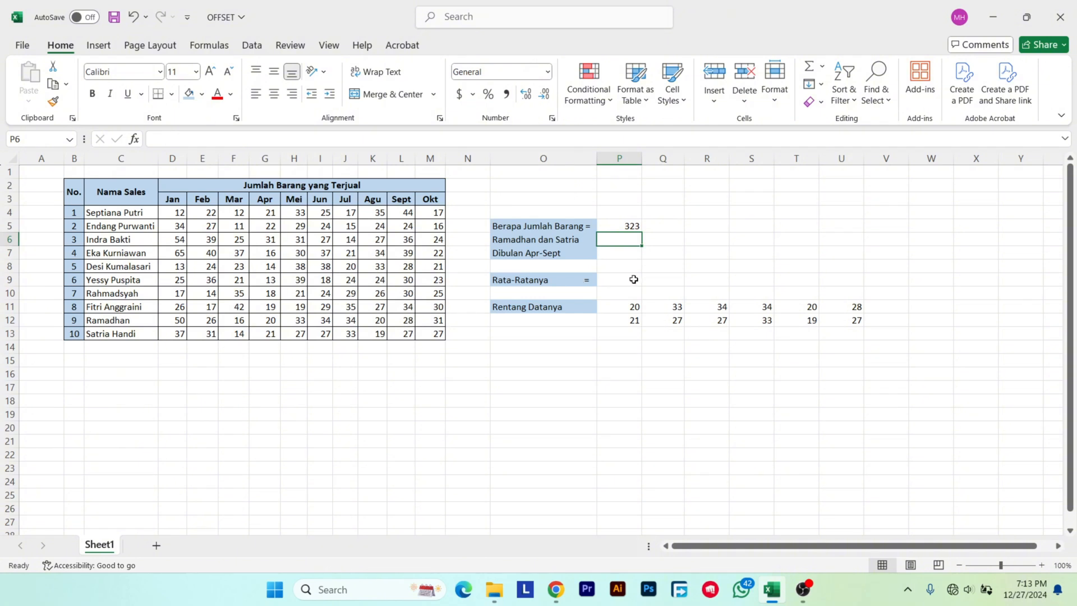
Start an AVERAGE formula in P9 beside the Rata-Ratanya label, with a nested OFFSET using C4 as the reference.
left_click(589, 277)
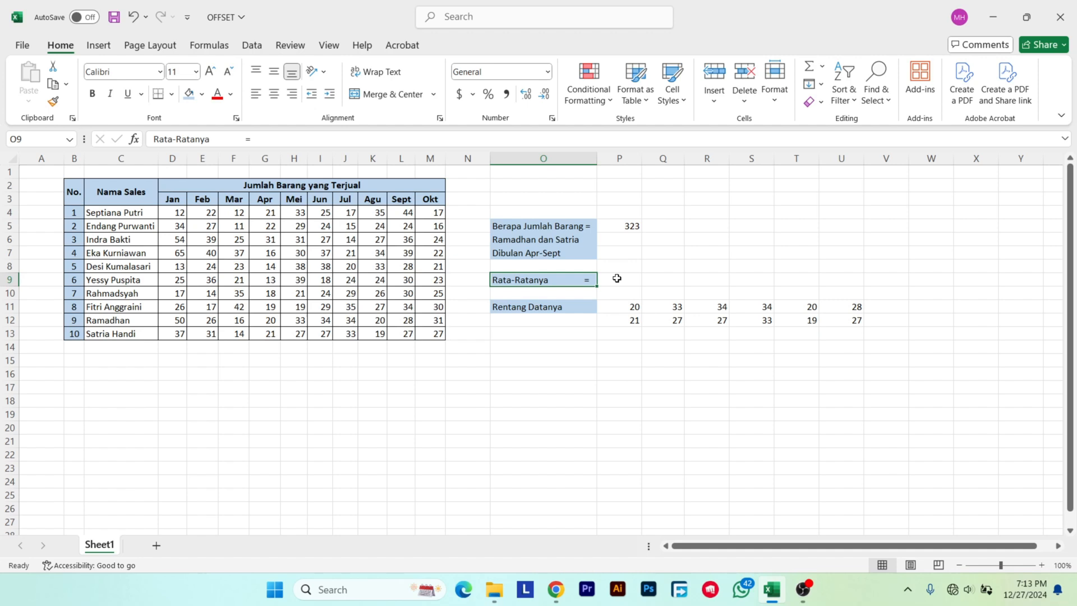
left_click(617, 278)
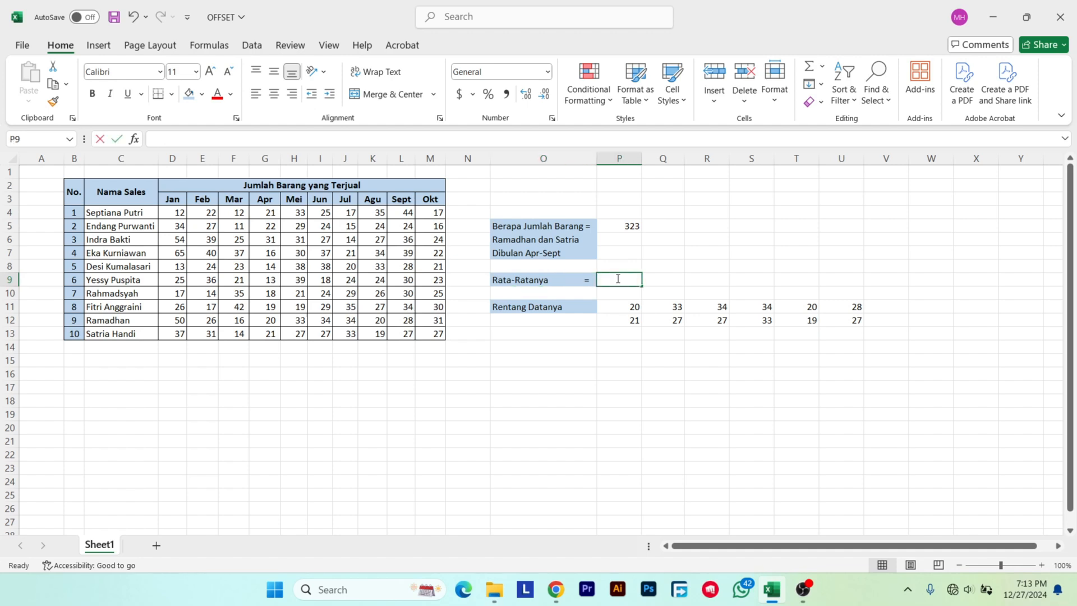
type("=AVE")
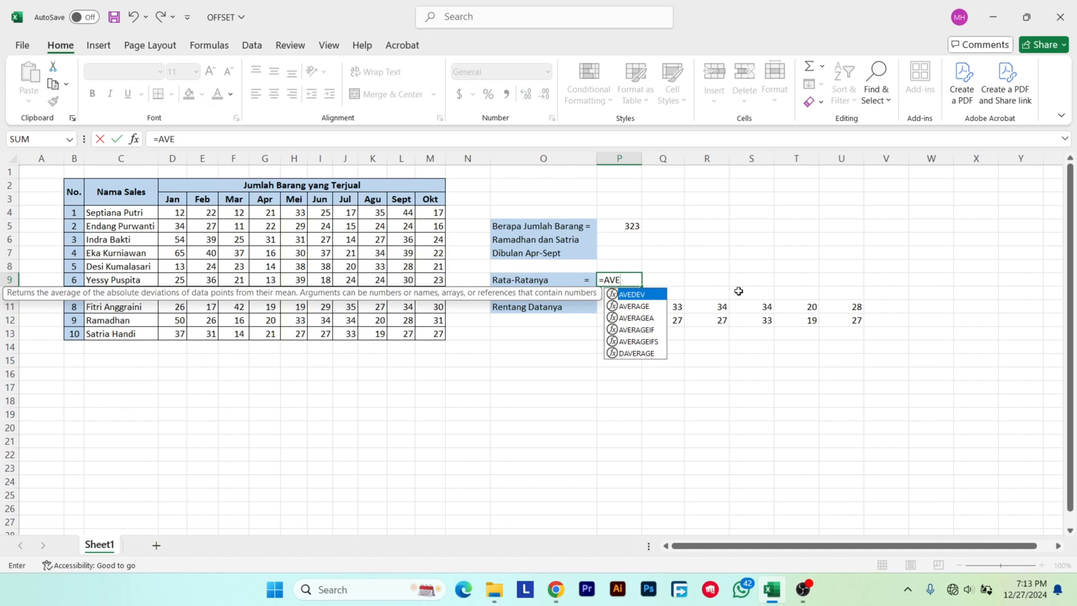
double_click(640, 307)
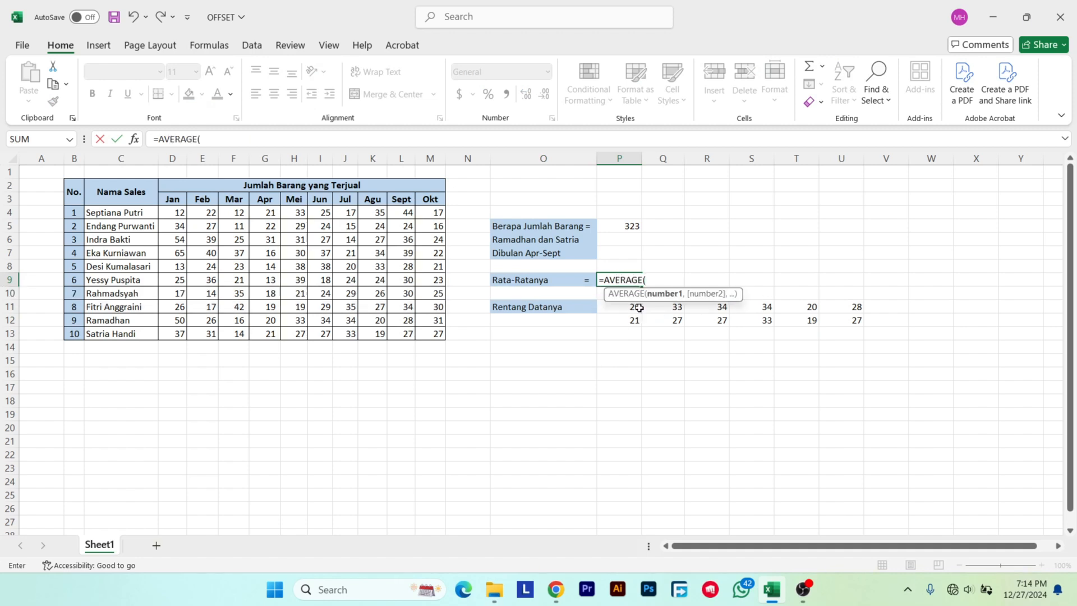
type("OFFSET")
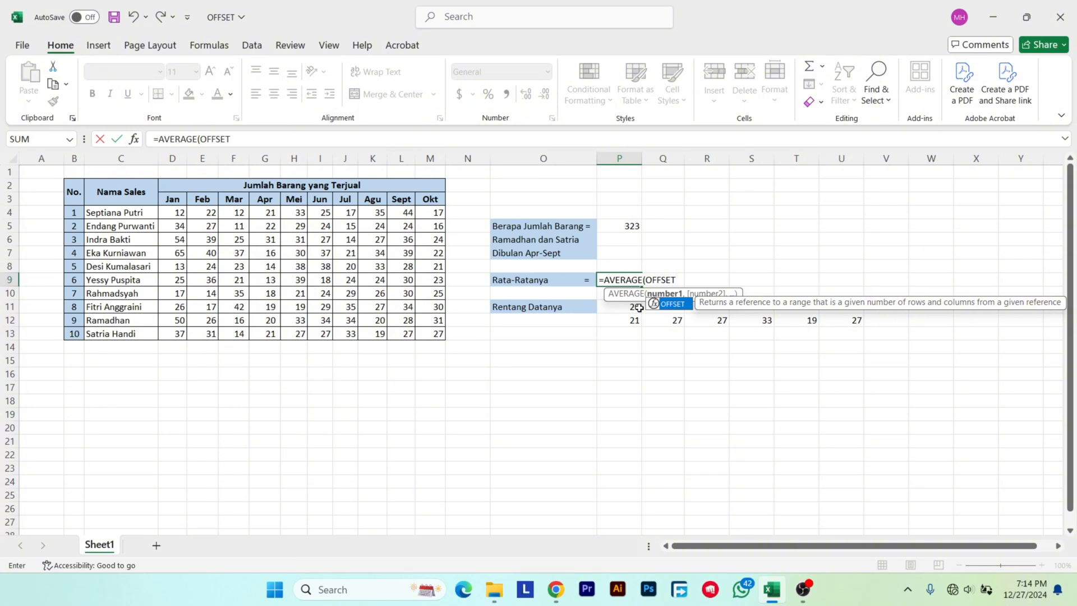
type("(")
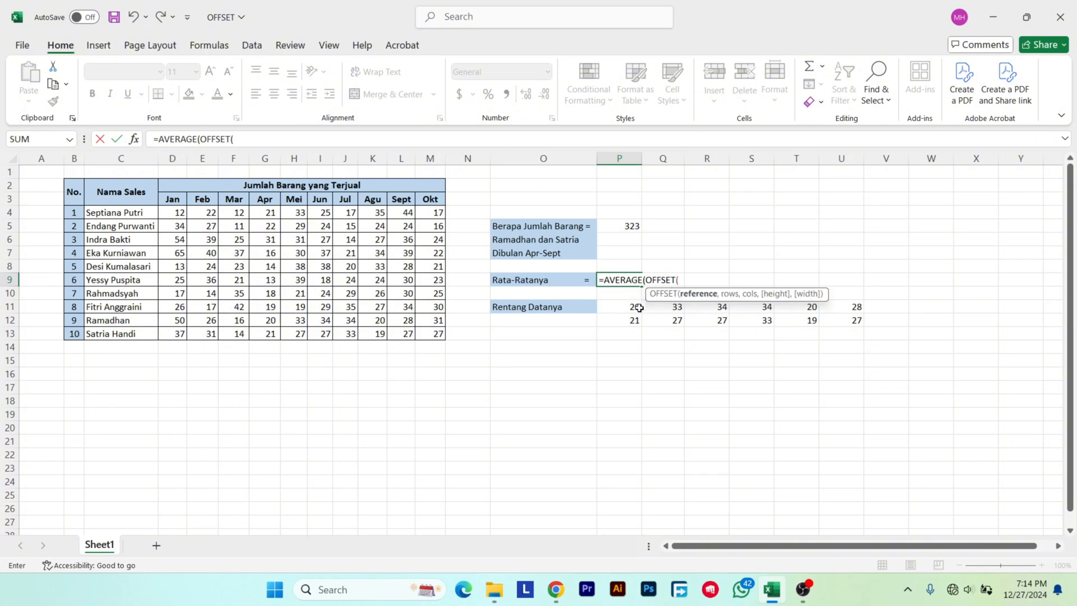
left_click(118, 215)
type(",")
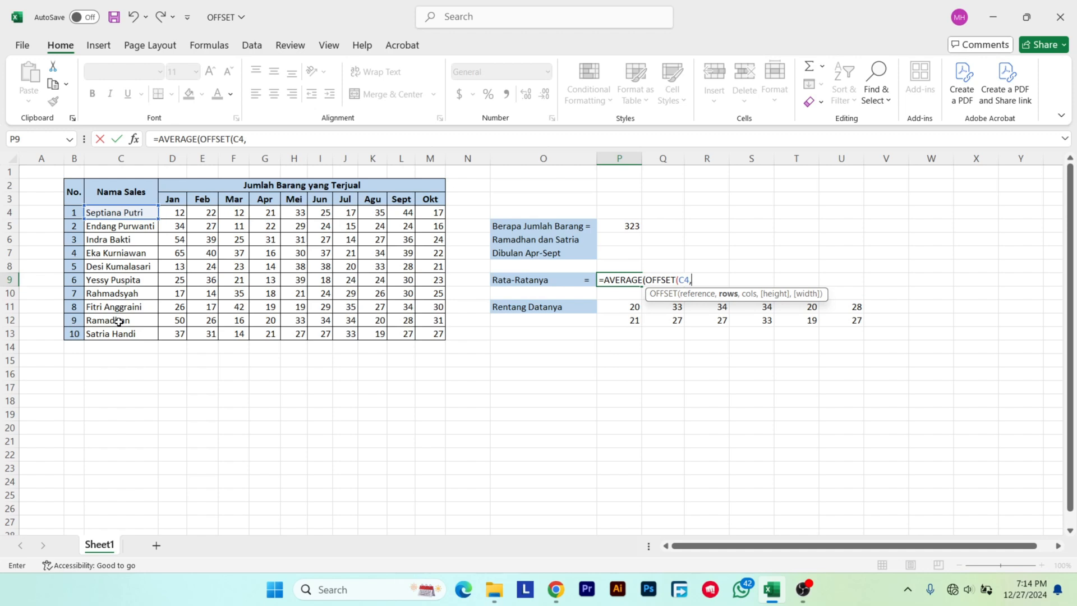
type("8,")
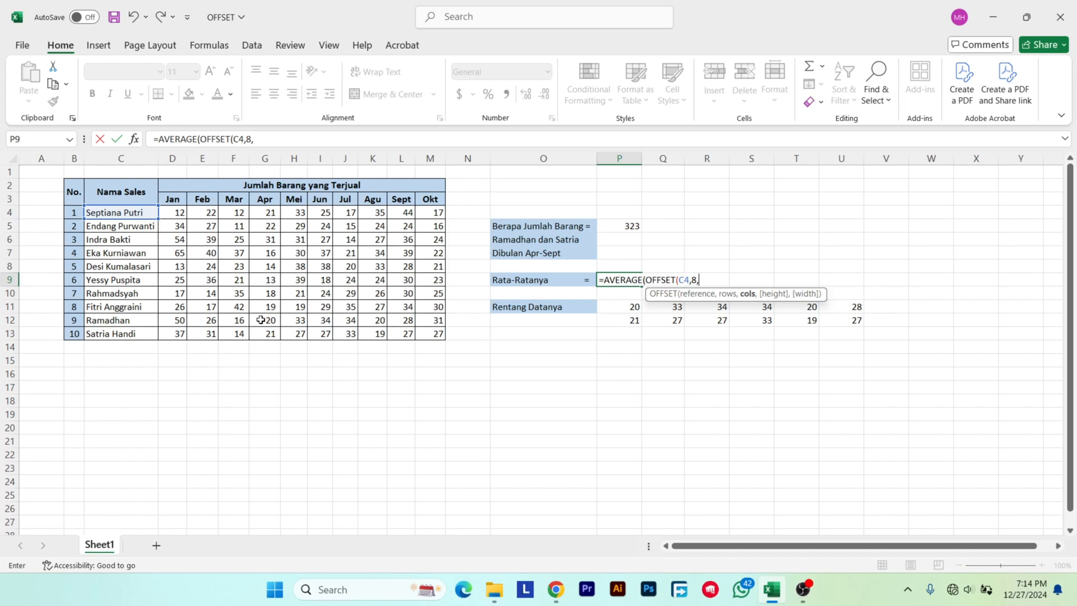
Enter 8 for rows, 4 for cols and 2 for height as the nested OFFSET's arguments in P9.
type("4,")
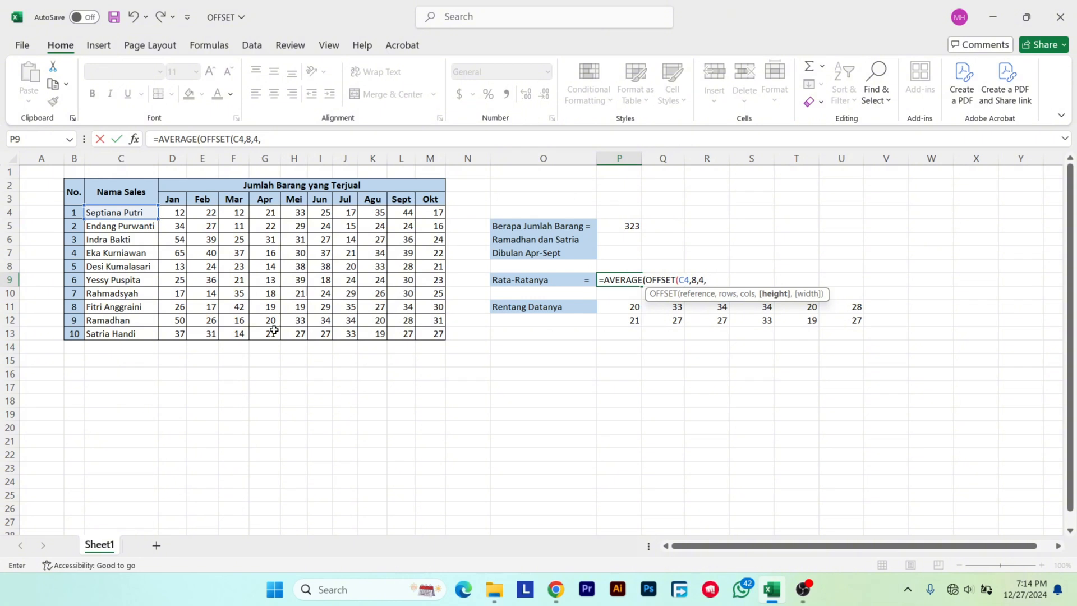
type("2,")
Count the columns from G12 to L12, enter 6 as the OFFSET width argument in P9, and complete the AVERAGE formula.
left_click(271, 321)
left_click(295, 321)
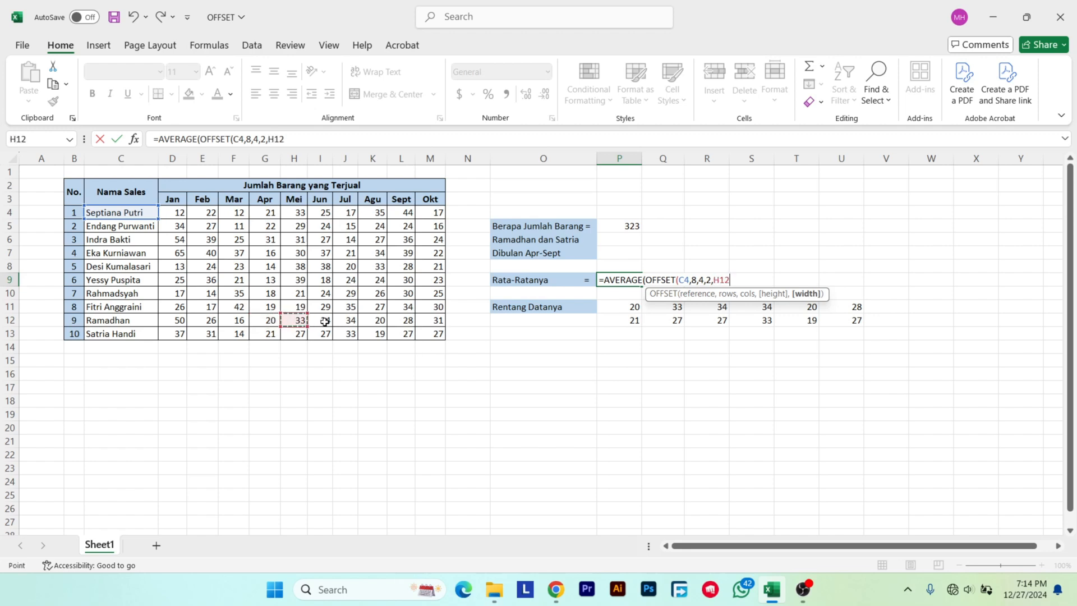
left_click(323, 321)
left_click(348, 321)
left_click_drag(374, 321, 424, 318)
left_click(403, 321)
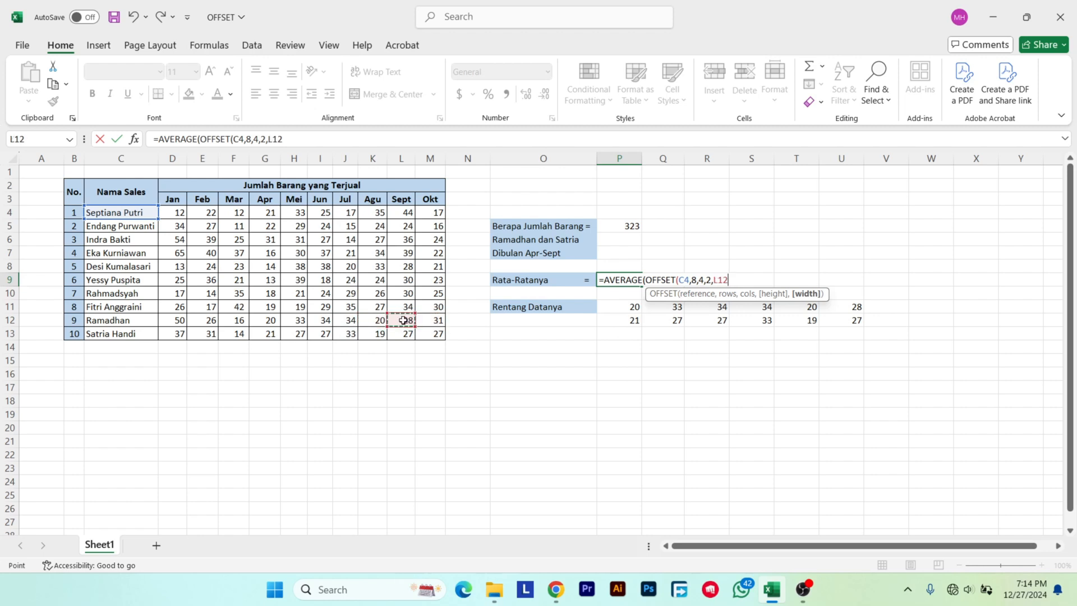
key("BackSpace")
key("BackSpace")
key("BackSpace")
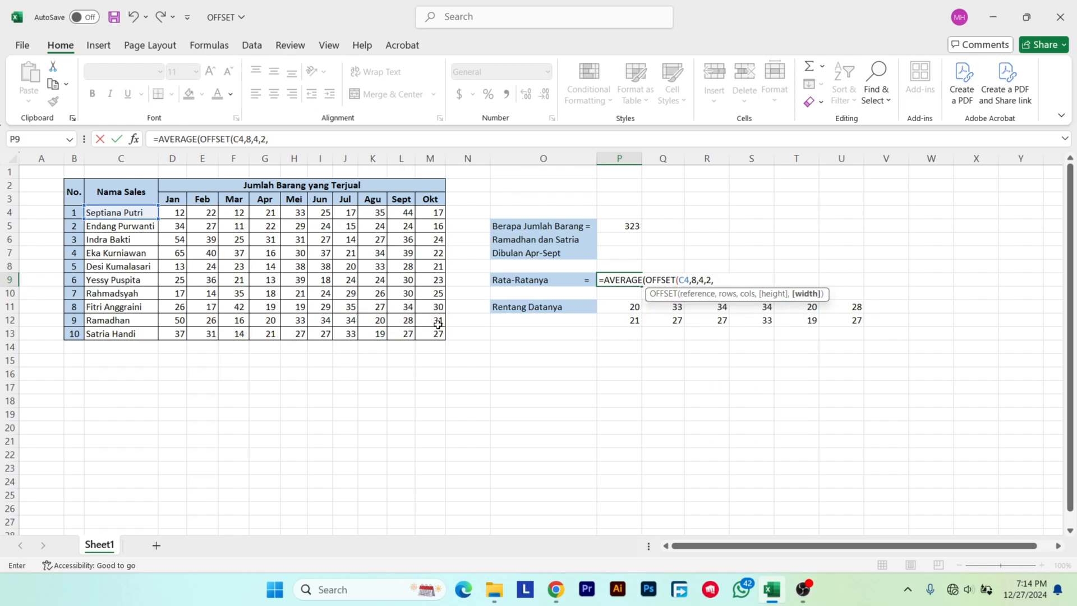
type("6))")
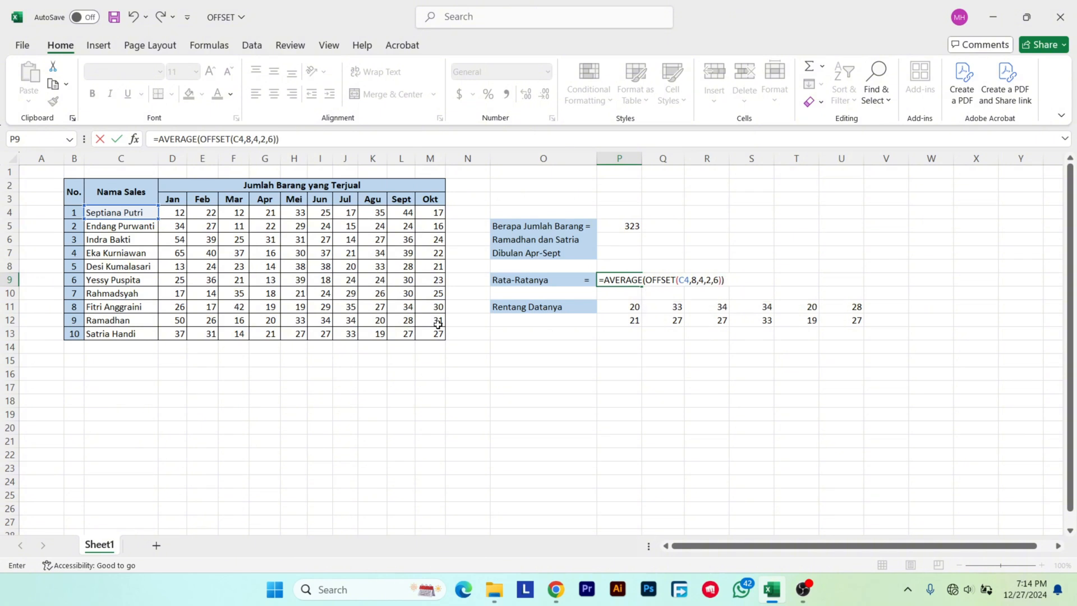
key("Return")
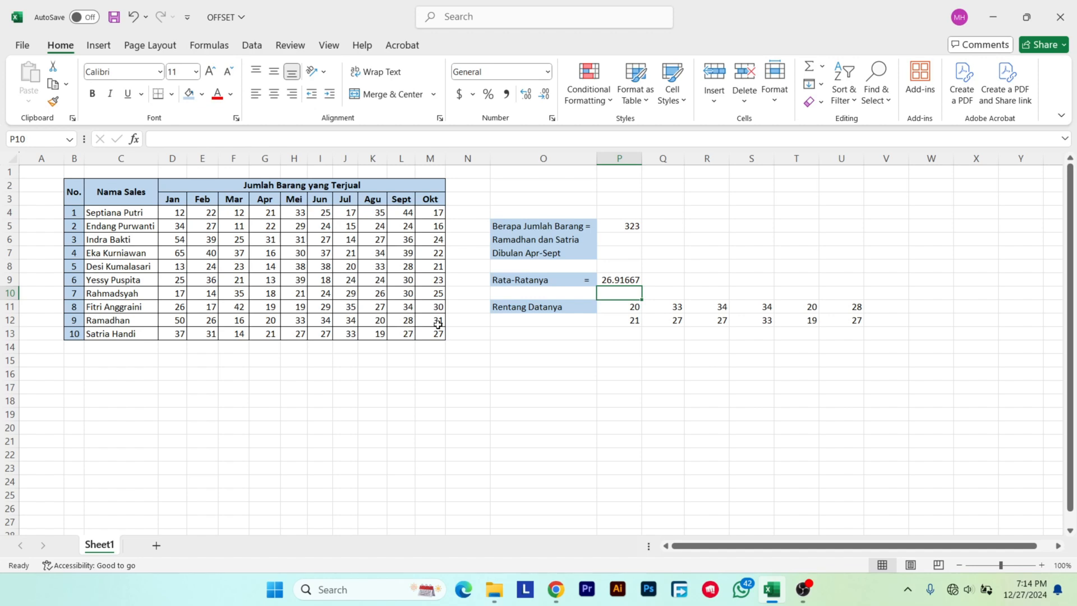
left_click(581, 345)
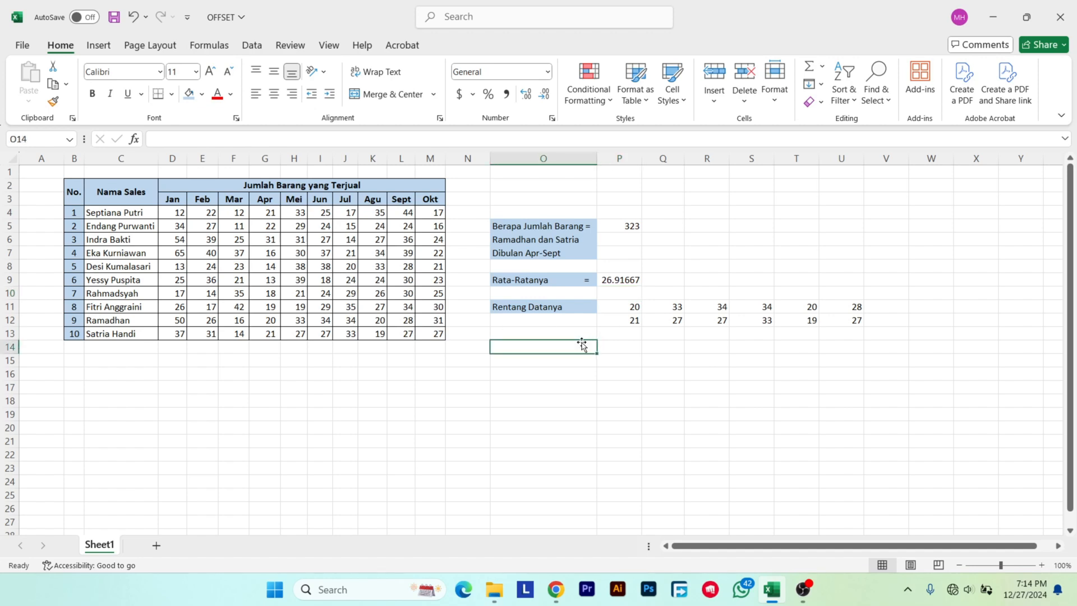